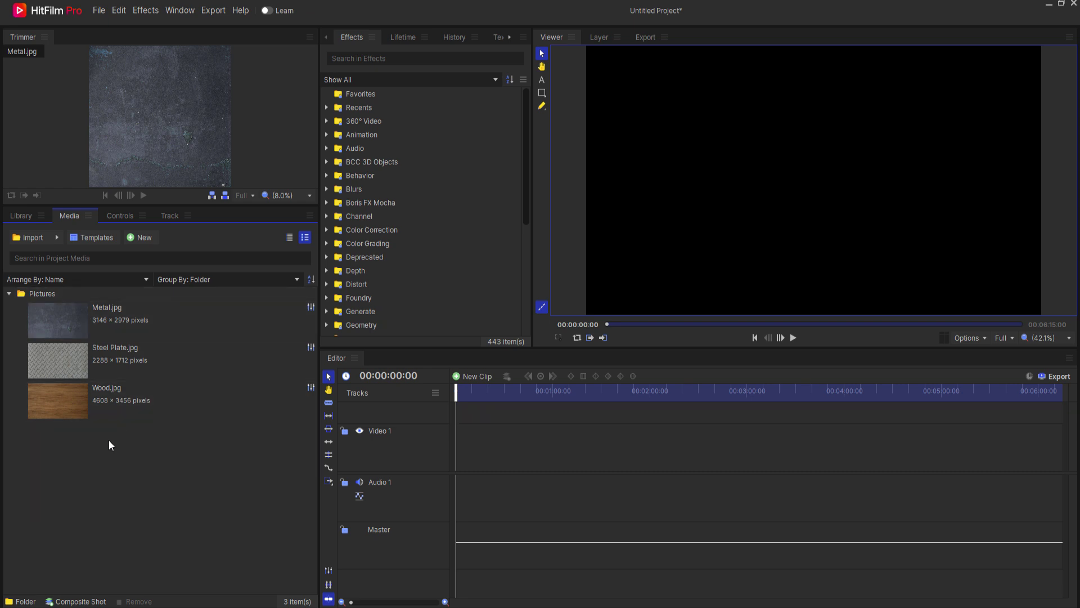
Create a composite shot named Floor holding the Metal, Steel Plate and Wood images as layers
{"action": "left_click", "coordinate": [81, 602]}
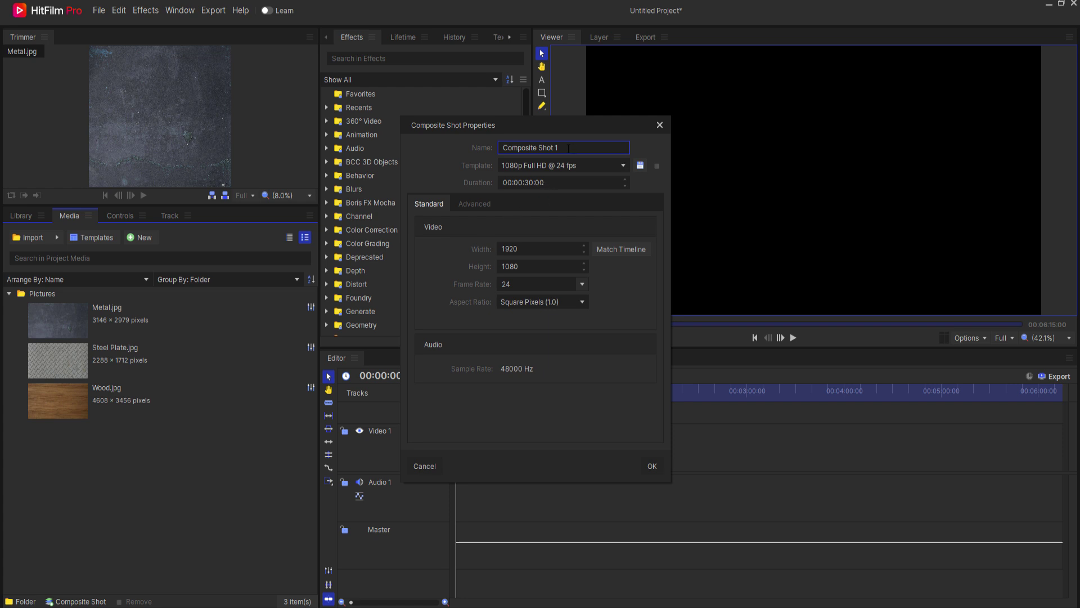
{"action": "left_click_drag", "start_coordinate": [558, 147], "coordinate": [492, 148]}
{"action": "type", "text": "Floor"}
{"action": "left_click", "coordinate": [652, 467]}
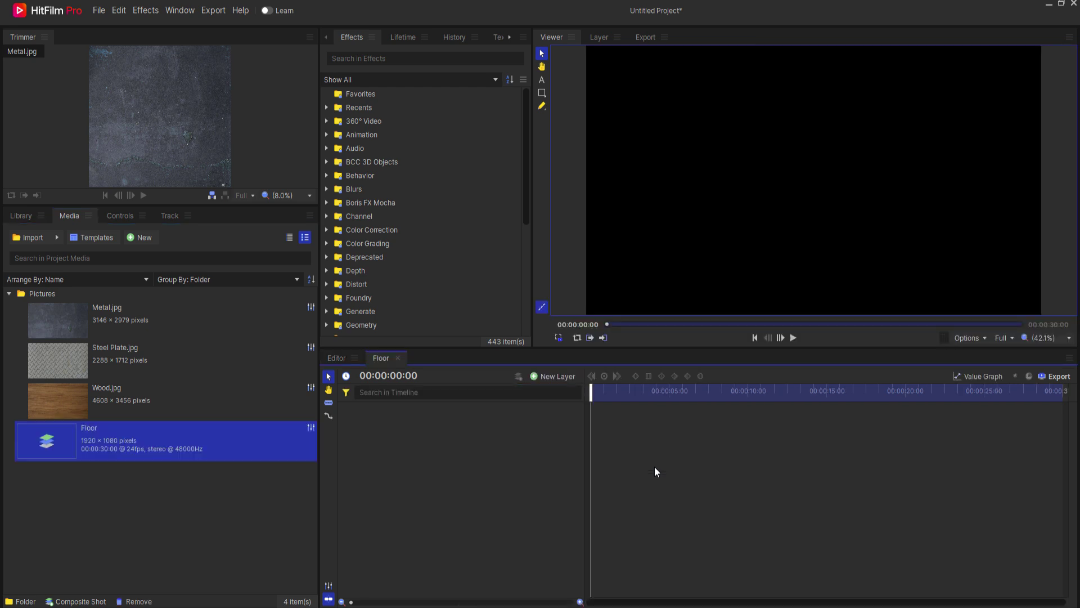
{"action": "left_click_drag", "start_coordinate": [89, 295], "coordinate": [473, 483]}
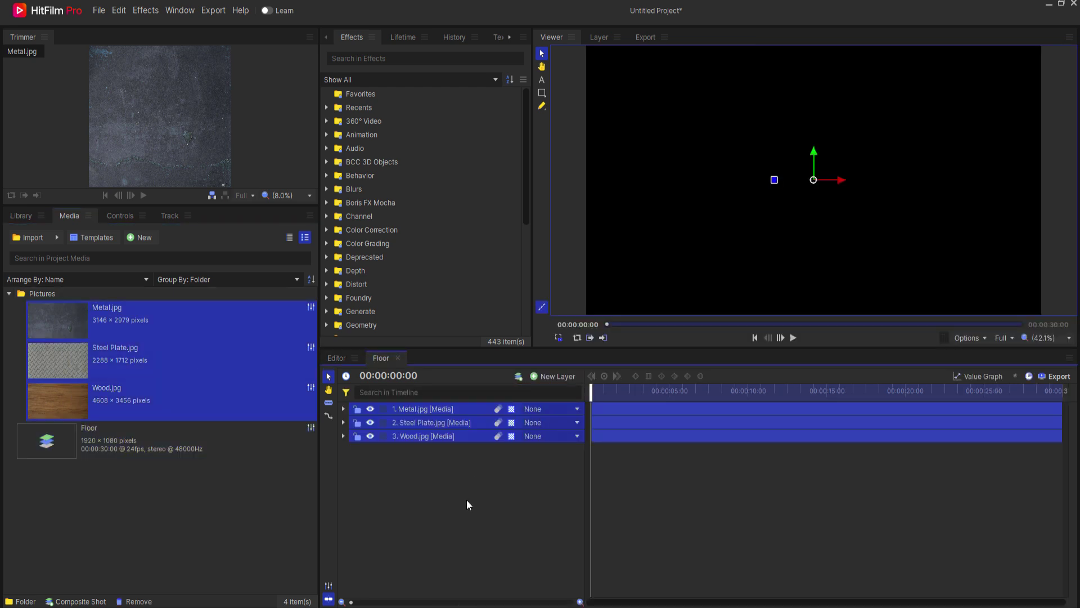
{"action": "left_click", "coordinate": [443, 504]}
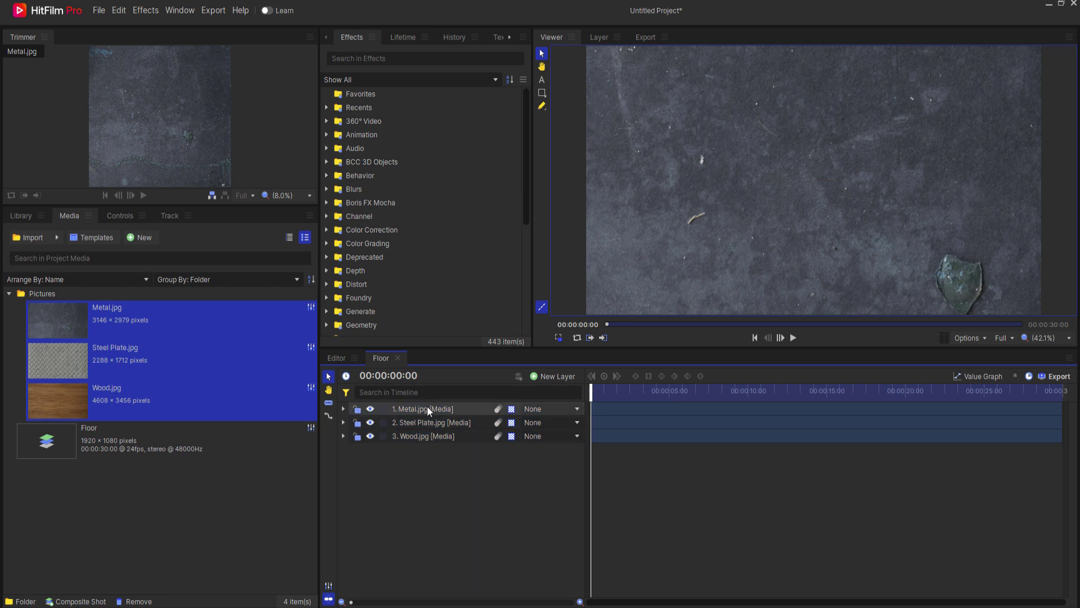
Hide and then reshow the Metal and Steel Plate layers to preview each texture, including Wood
{"action": "left_click", "coordinate": [369, 409]}
{"action": "left_click", "coordinate": [370, 423]}
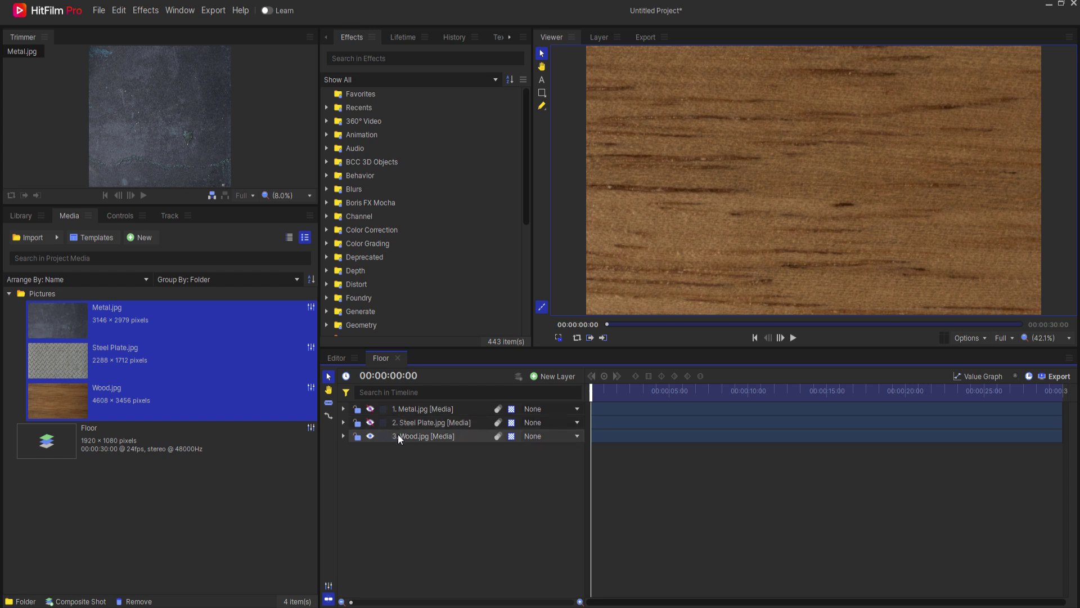
{"action": "scroll", "coordinate": [727, 250], "scroll_direction": "down", "scroll_amount": 5}
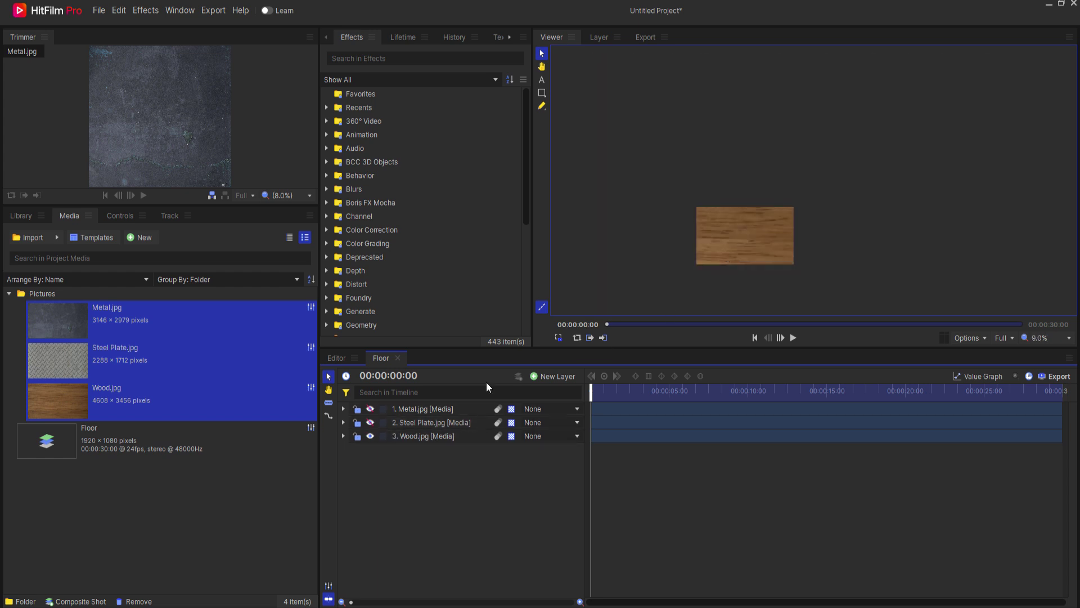
{"action": "left_click", "coordinate": [434, 436]}
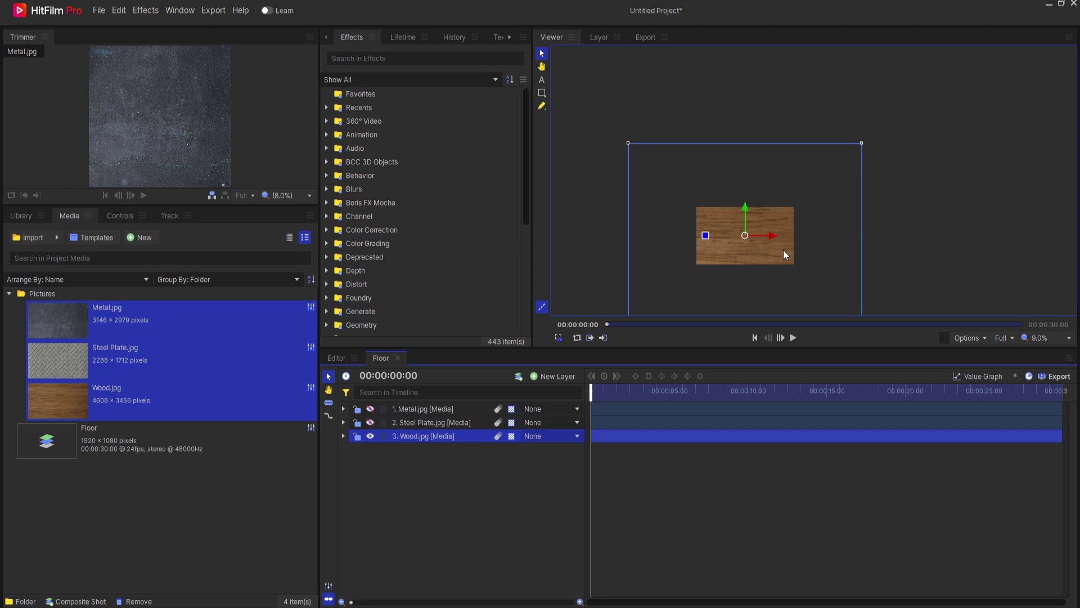
{"action": "scroll", "coordinate": [755, 232], "scroll_direction": "up", "scroll_amount": 3}
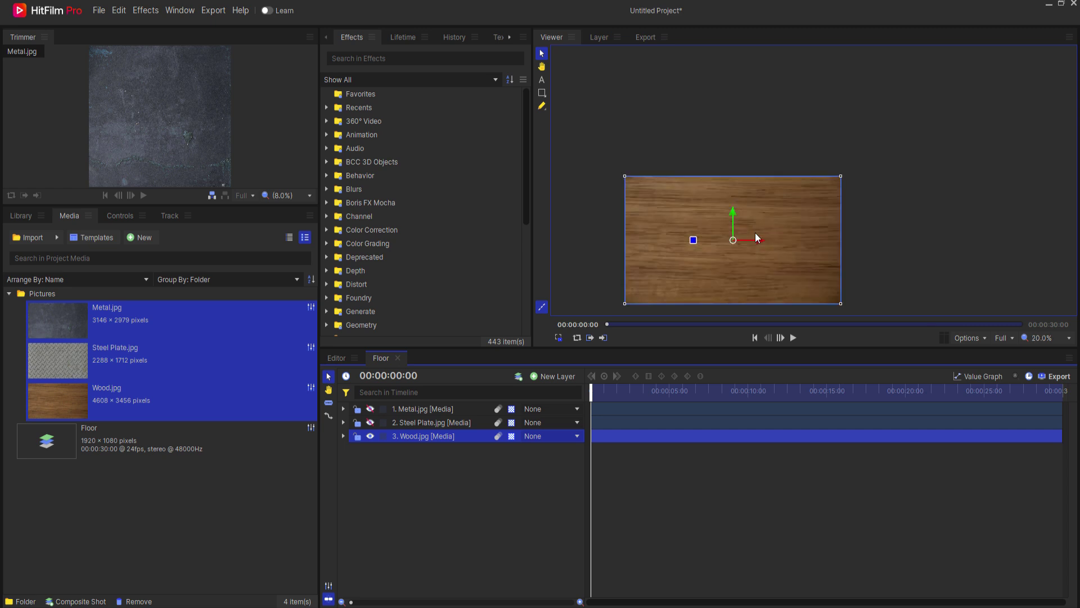
{"action": "left_click", "coordinate": [370, 422]}
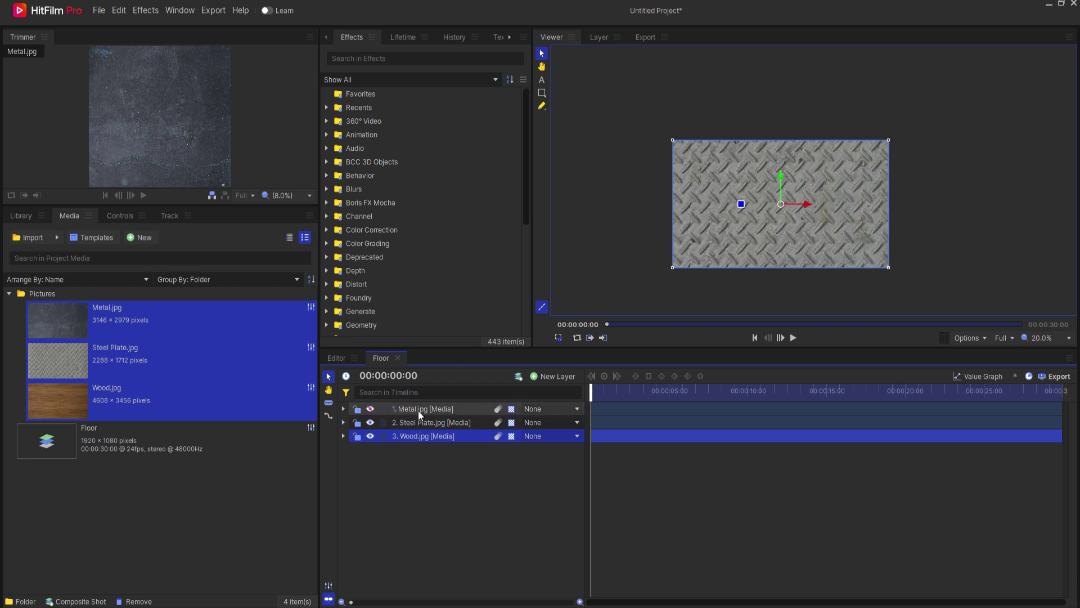
{"action": "left_click", "coordinate": [417, 410]}
{"action": "left_click", "coordinate": [369, 410]}
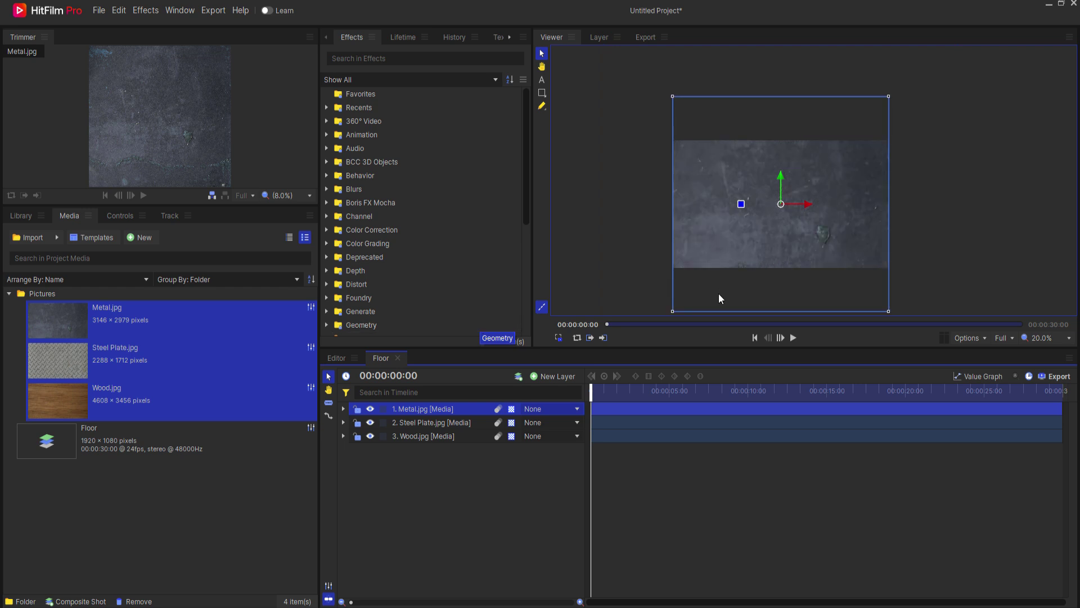
{"action": "left_click", "coordinate": [364, 522]}
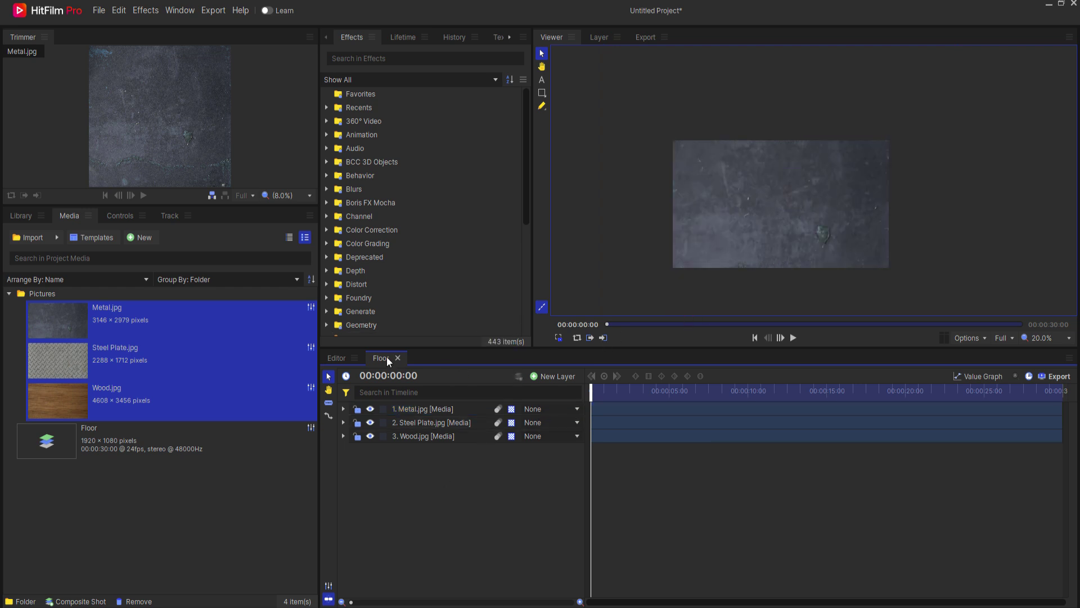
Create a composite shot named Final and add the Floor composite to it as a layer
{"action": "left_click", "coordinate": [145, 237]}
{"action": "left_click", "coordinate": [149, 248]}
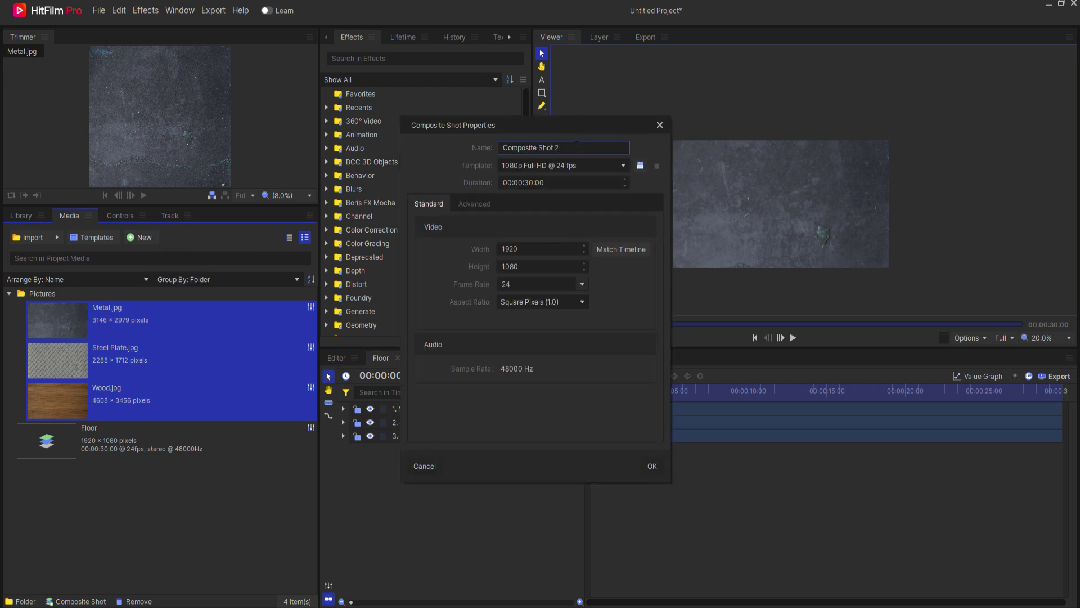
{"action": "key", "text": "ctrl+a"}
{"action": "type", "text": "Final"}
{"action": "key", "text": "Return"}
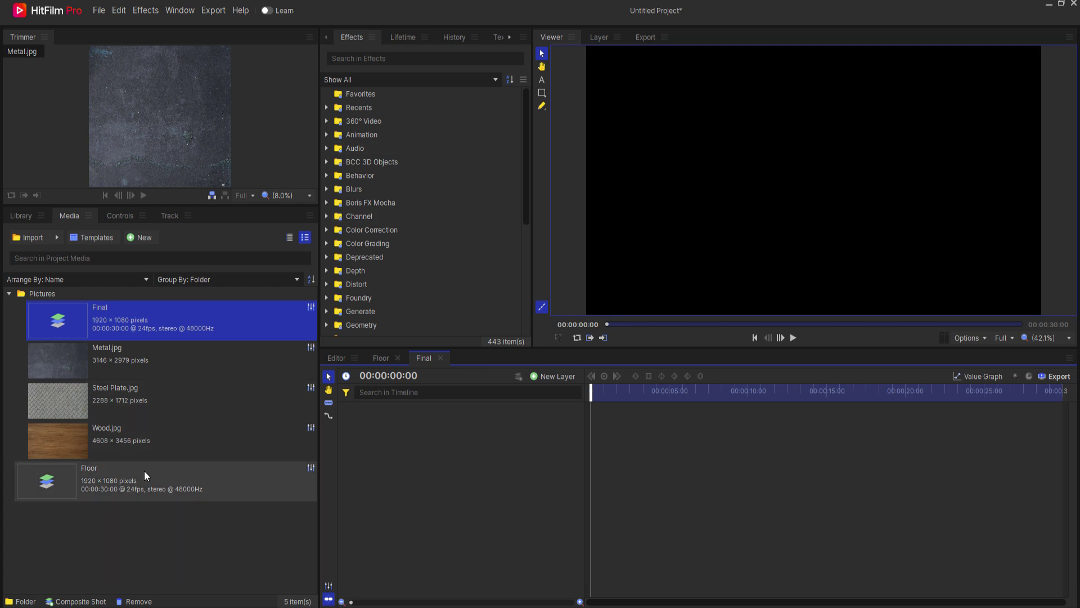
{"action": "left_click_drag", "start_coordinate": [59, 473], "coordinate": [540, 531]}
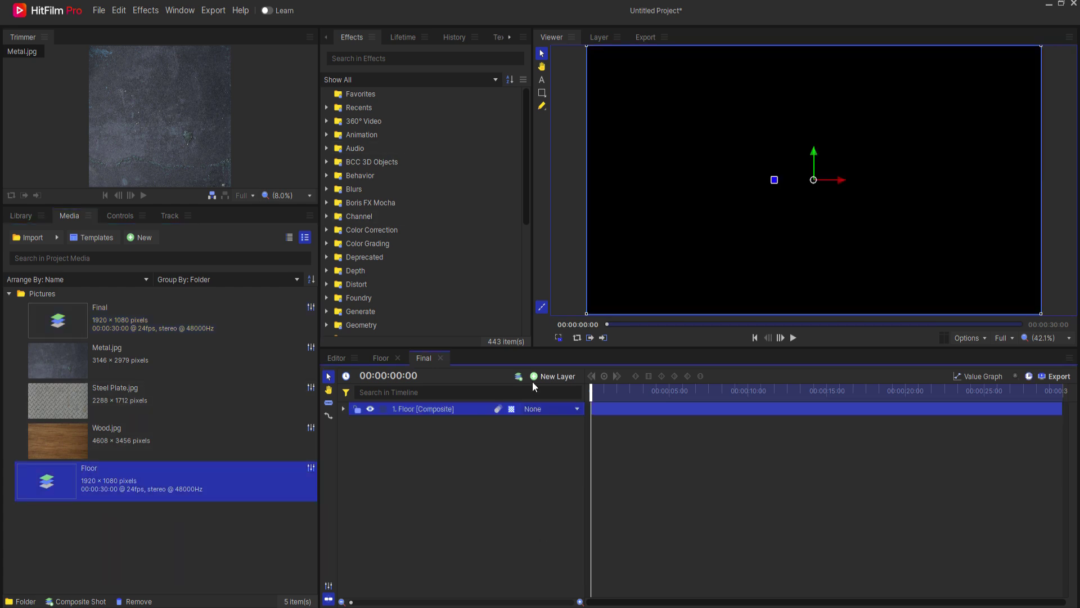
Make Floor a 3D plane, rotate it 90° on X and lower it to the frame bottom
{"action": "left_click", "coordinate": [511, 410]}
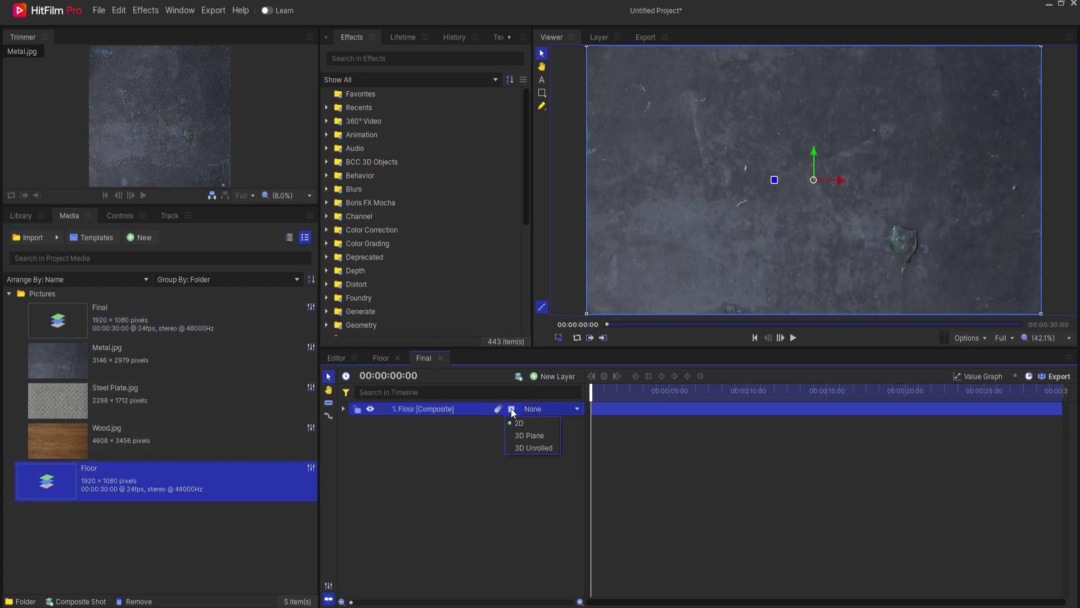
{"action": "left_click", "coordinate": [528, 435]}
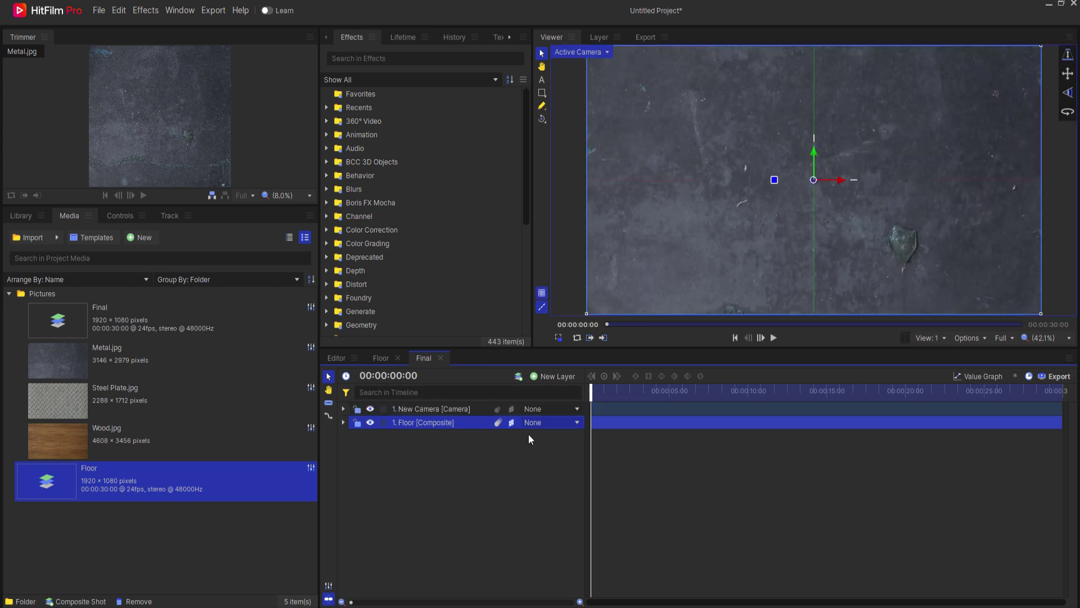
{"action": "left_click", "coordinate": [343, 422]}
{"action": "left_click", "coordinate": [353, 463]}
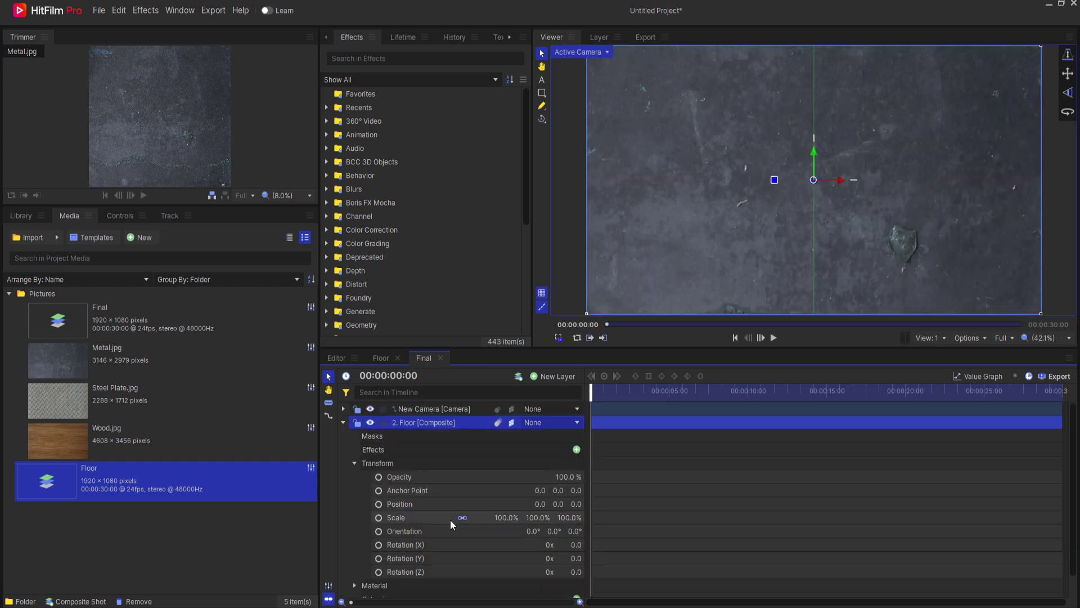
{"action": "left_click", "coordinate": [571, 544]}
{"action": "type", "text": "90"}
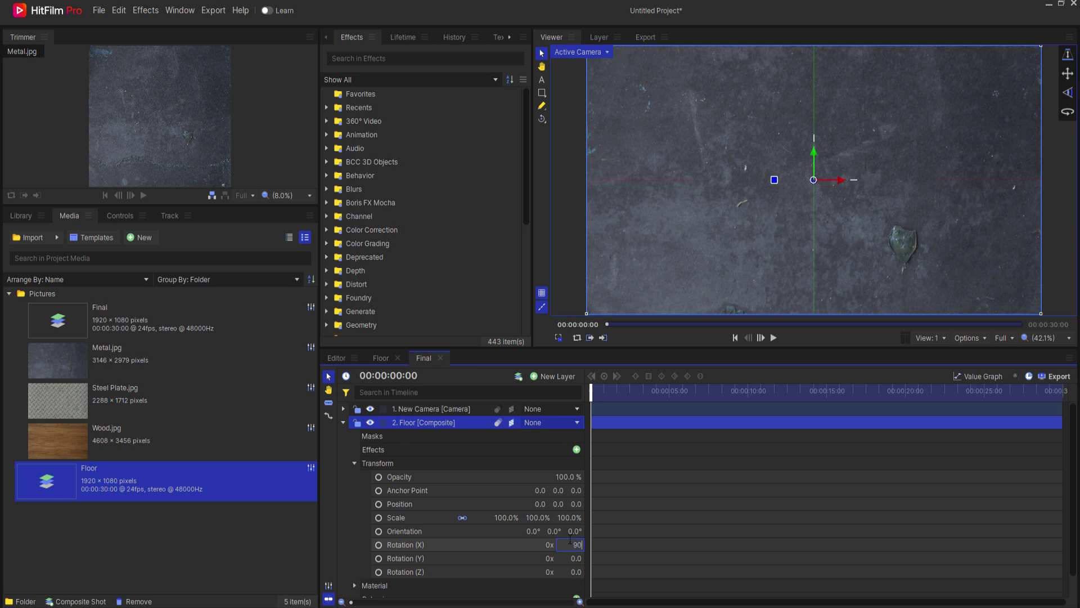
{"action": "key", "text": "Return"}
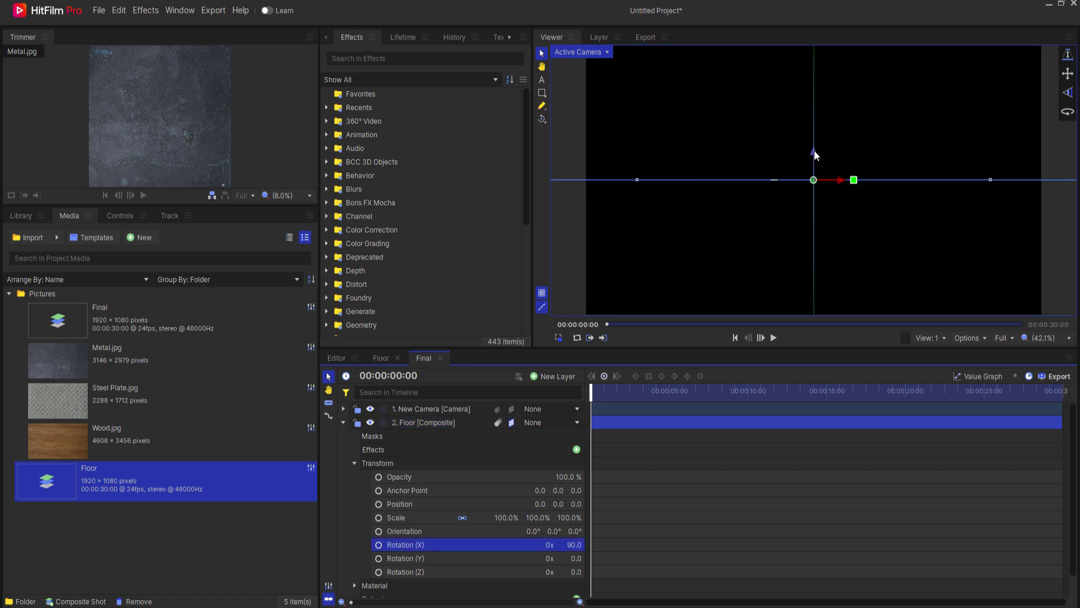
{"action": "left_click_drag", "start_coordinate": [816, 155], "coordinate": [794, 238]}
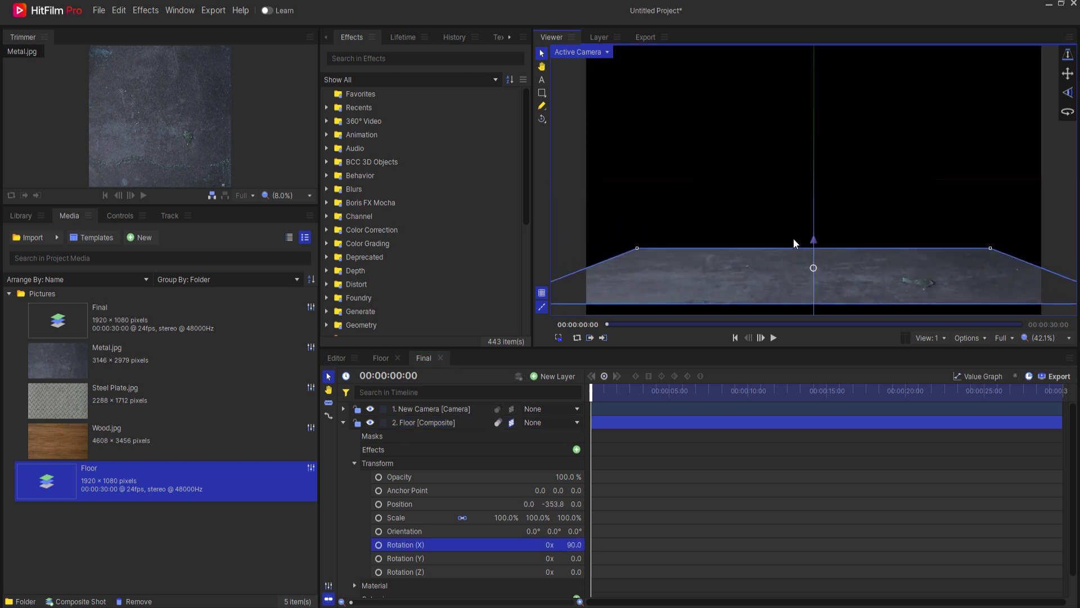
{"action": "left_click", "coordinate": [793, 238]}
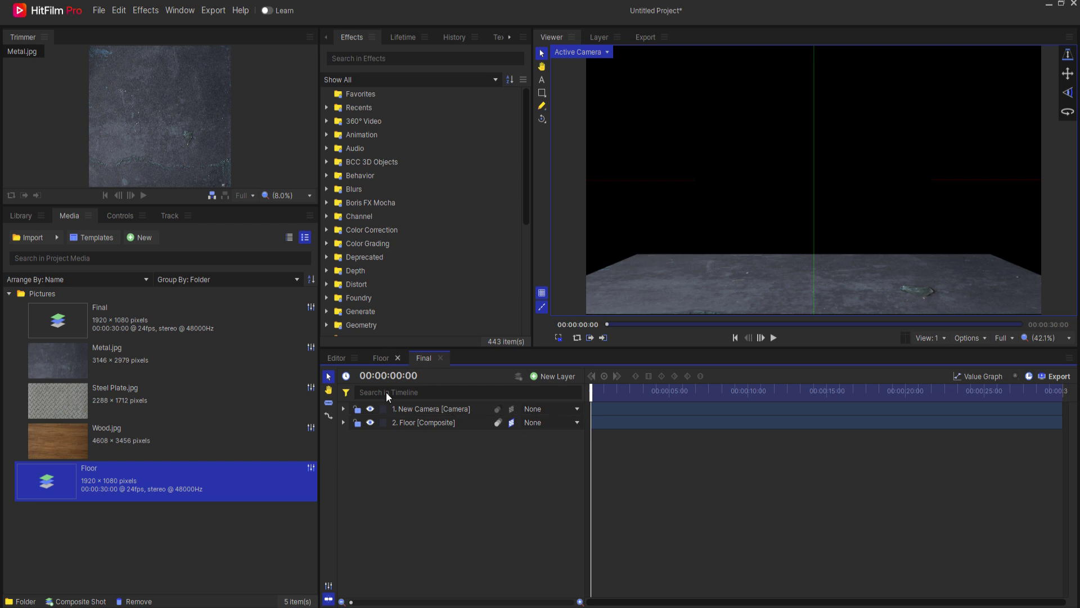
Switch back and forth between the Floor and Final composite timelines to compare them
{"action": "left_click", "coordinate": [381, 357]}
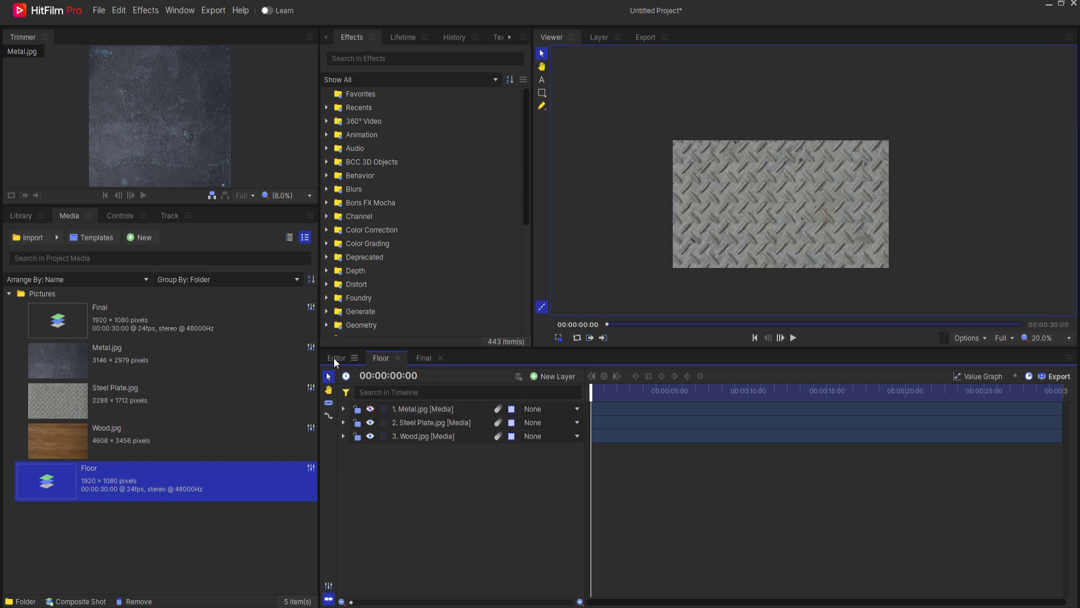
{"action": "left_click", "coordinate": [427, 358]}
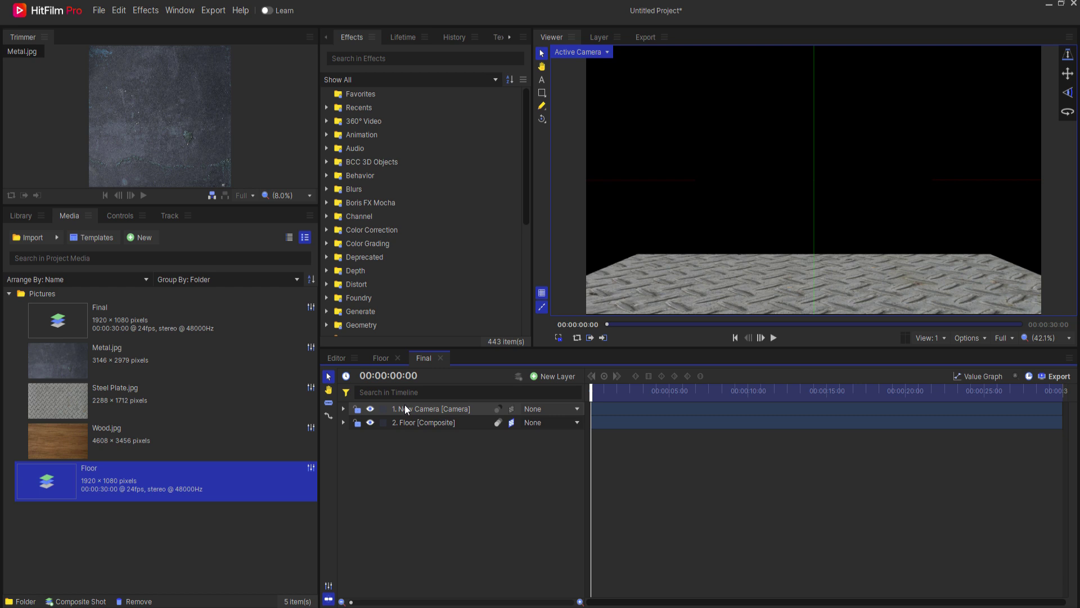
{"action": "left_click", "coordinate": [382, 359]}
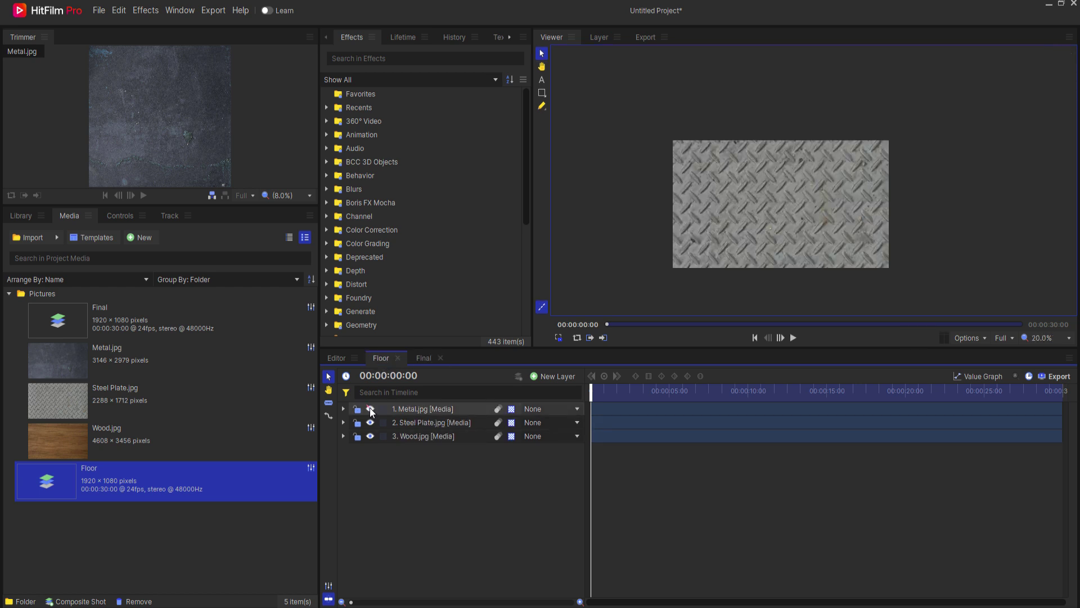
{"action": "left_click", "coordinate": [426, 357]}
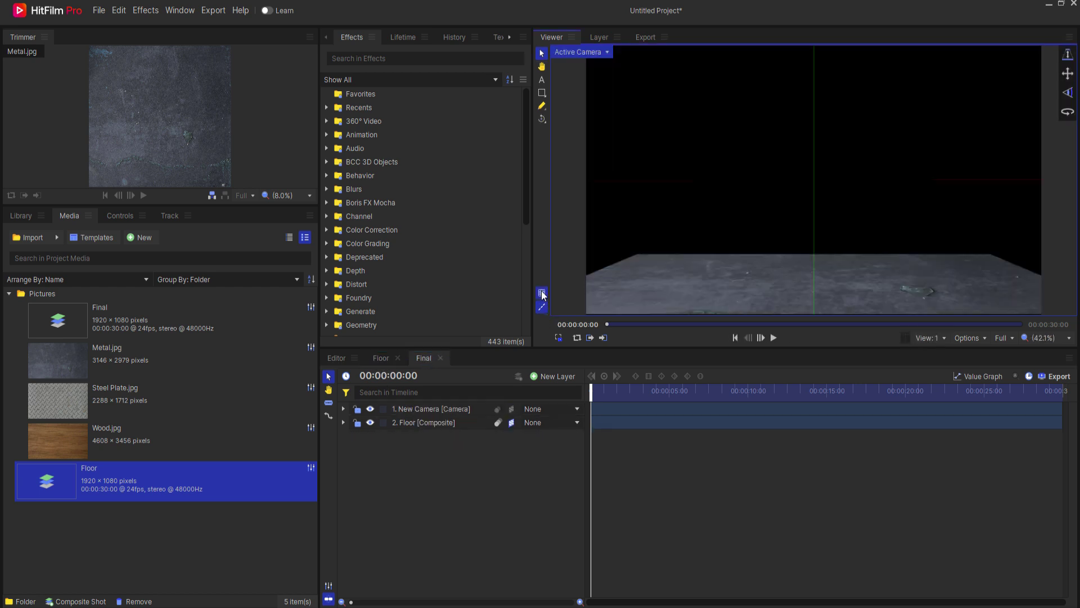
Add a text layer reading 'TOTALLY FAKE' to the Final composite
{"action": "left_click", "coordinate": [556, 376]}
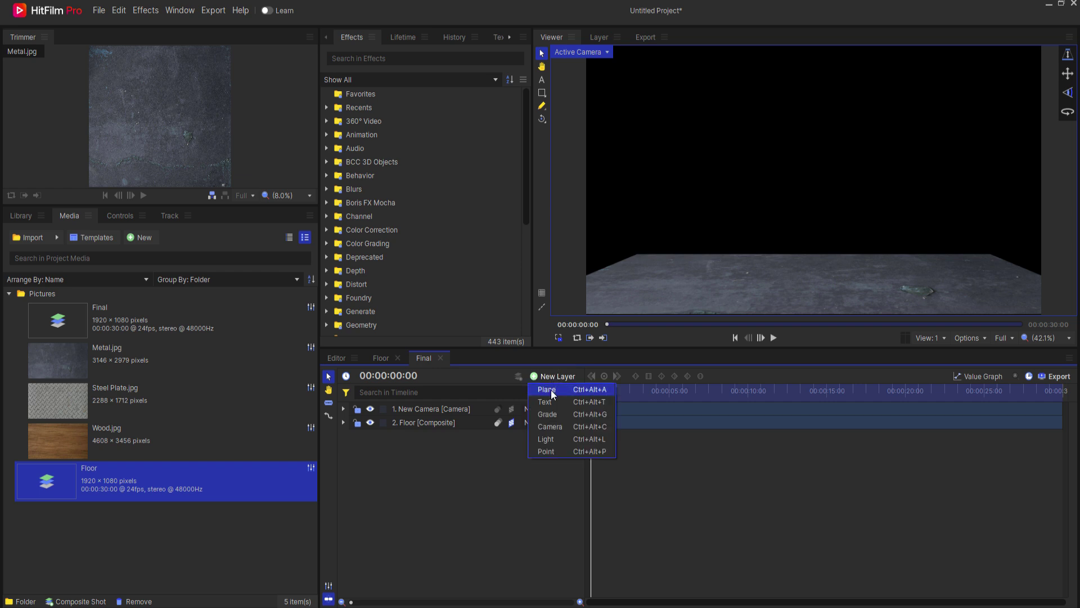
{"action": "left_click", "coordinate": [551, 402]}
{"action": "type", "text": "FAKE"}
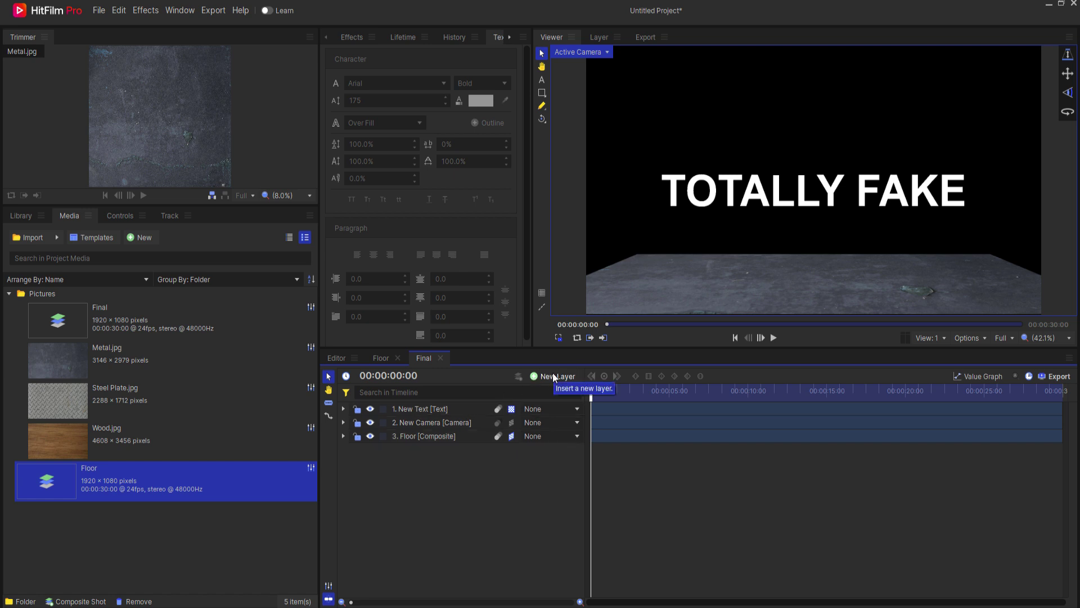
Convert the text layer into a composite shot named Text and return to Final
{"action": "right_click", "coordinate": [419, 409]}
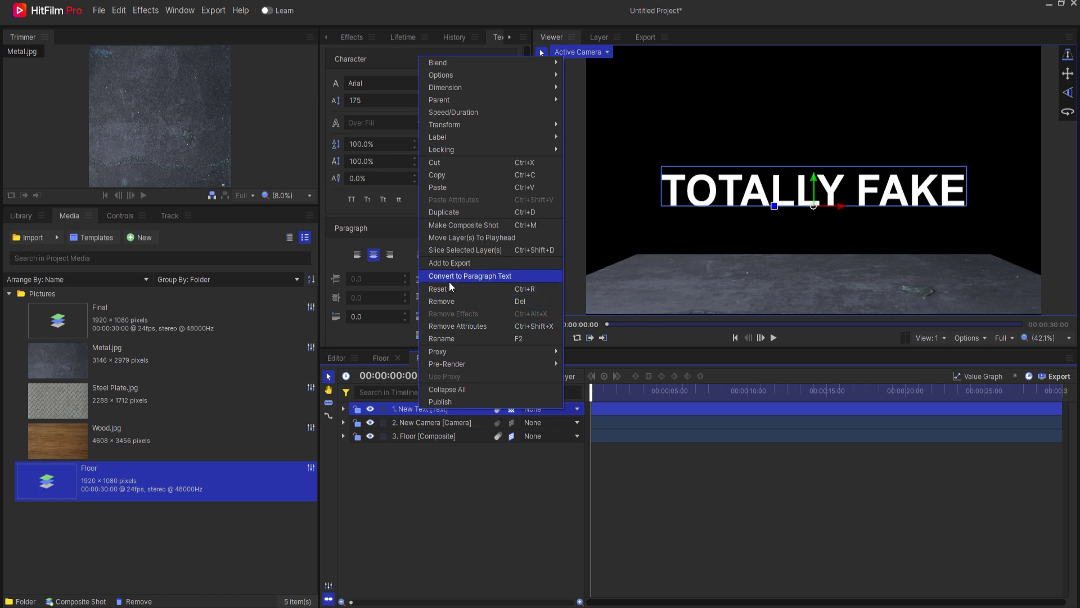
{"action": "left_click", "coordinate": [450, 224]}
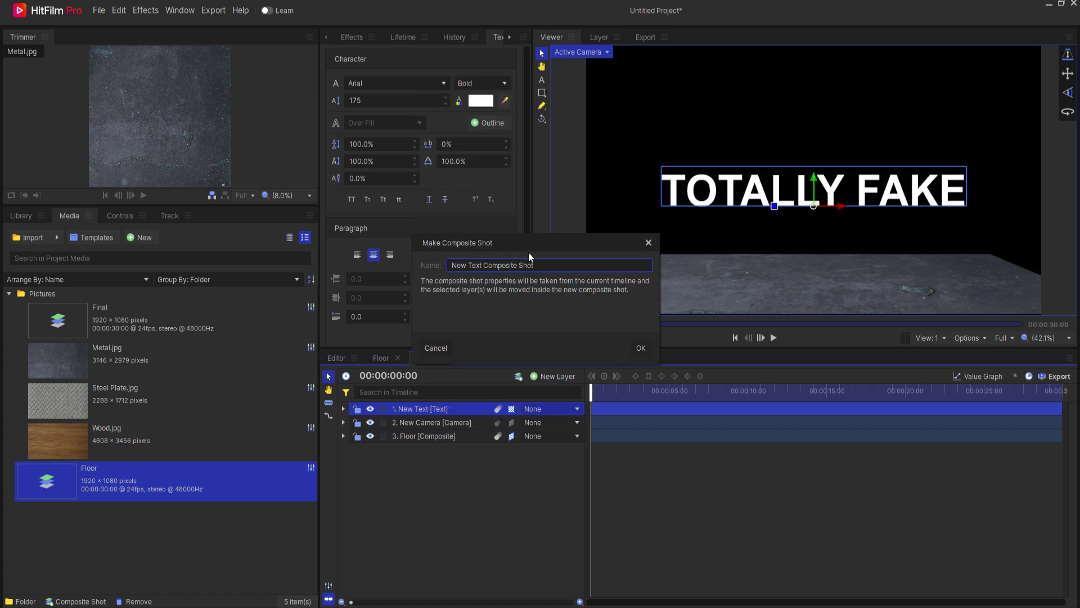
{"action": "left_click_drag", "start_coordinate": [534, 265], "coordinate": [428, 261]}
{"action": "type", "text": "Text"}
{"action": "left_click", "coordinate": [641, 348]}
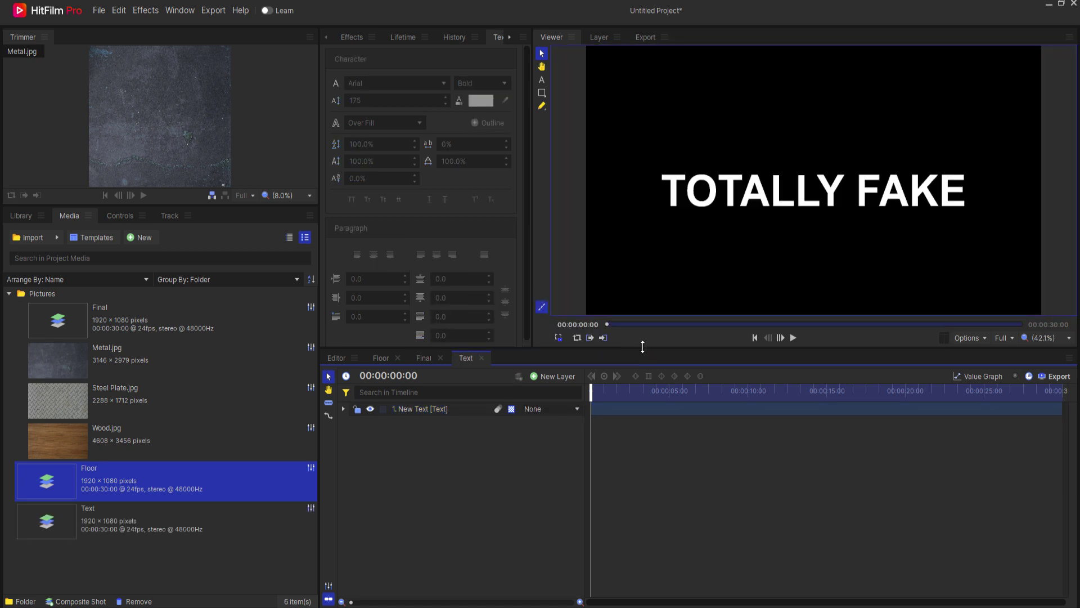
{"action": "left_click", "coordinate": [425, 358]}
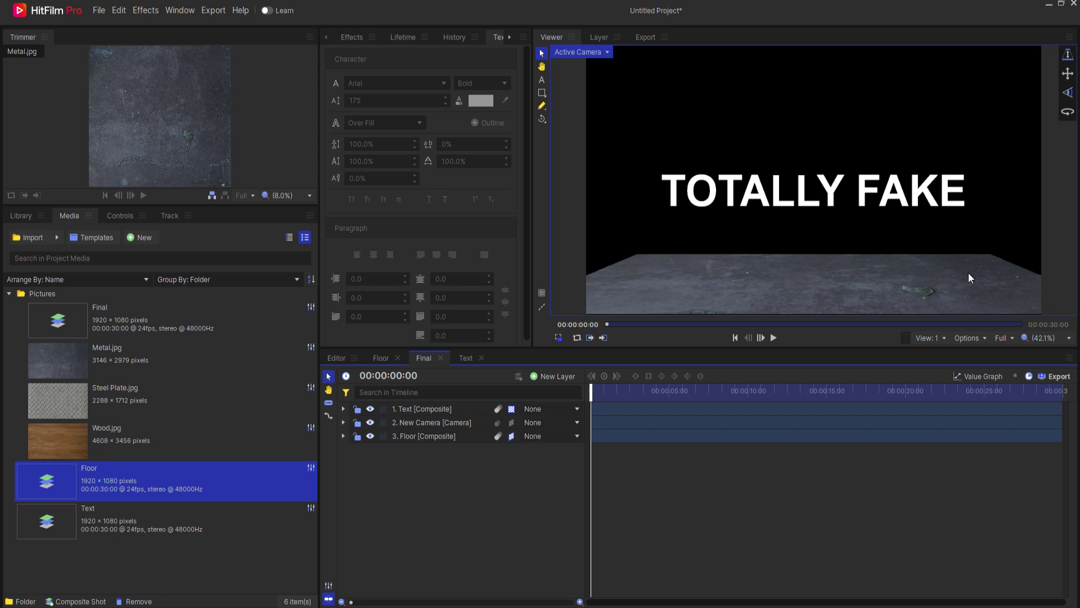
Make another composite shot from the Text layer and name the new layer Reflection
{"action": "right_click", "coordinate": [420, 413]}
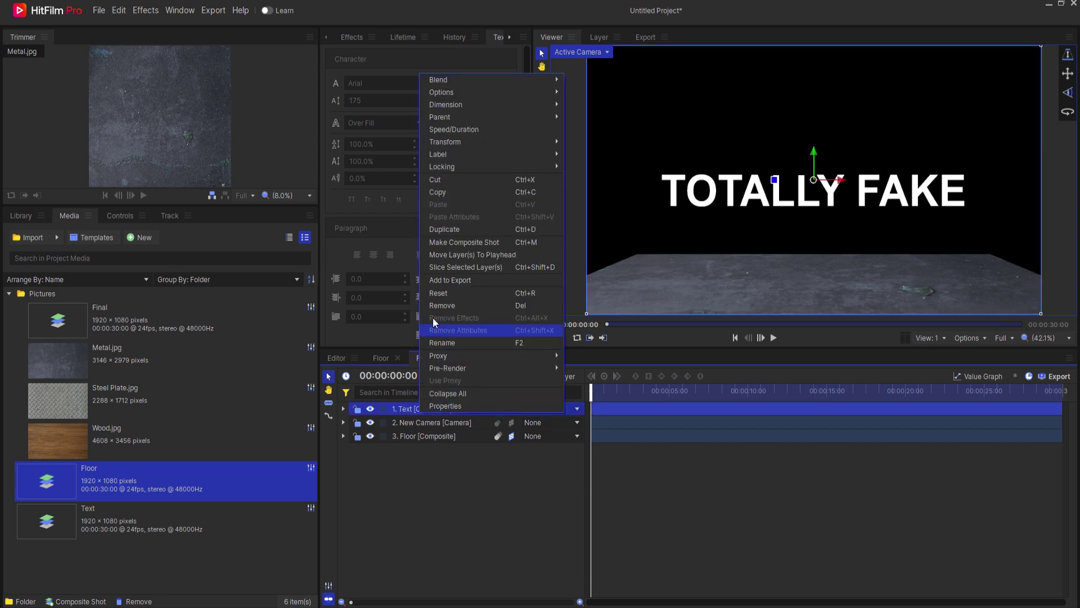
{"action": "left_click", "coordinate": [444, 241]}
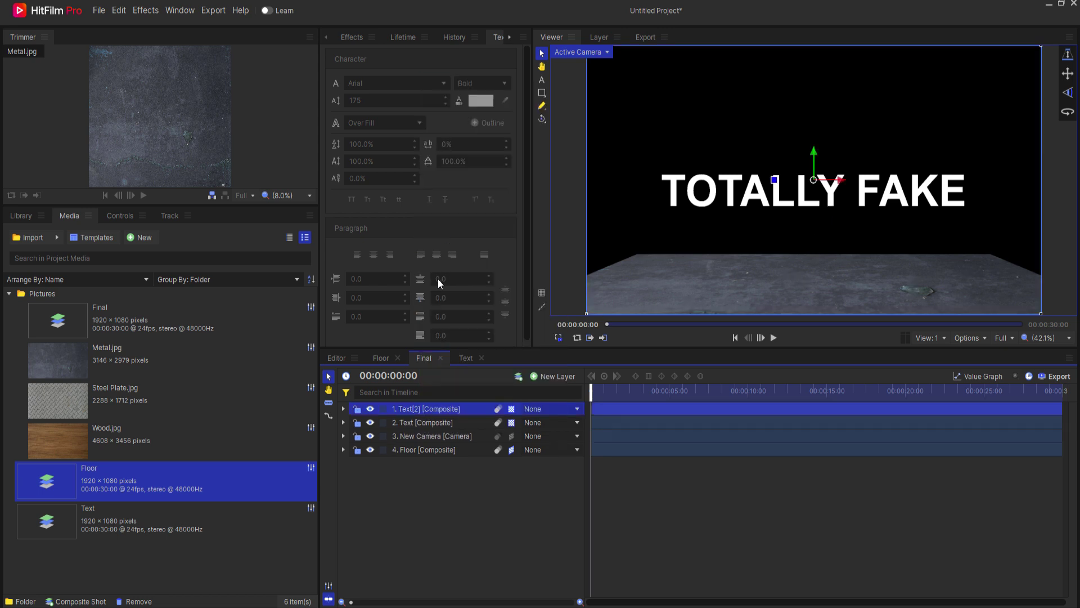
{"action": "double_click", "coordinate": [417, 409]}
{"action": "type", "text": "Reflection"}
{"action": "key", "text": "Return"}
Flip Reflection with -100% Y scale and move it down onto the floor
{"action": "left_click", "coordinate": [344, 422]}
{"action": "left_click", "coordinate": [354, 462]}
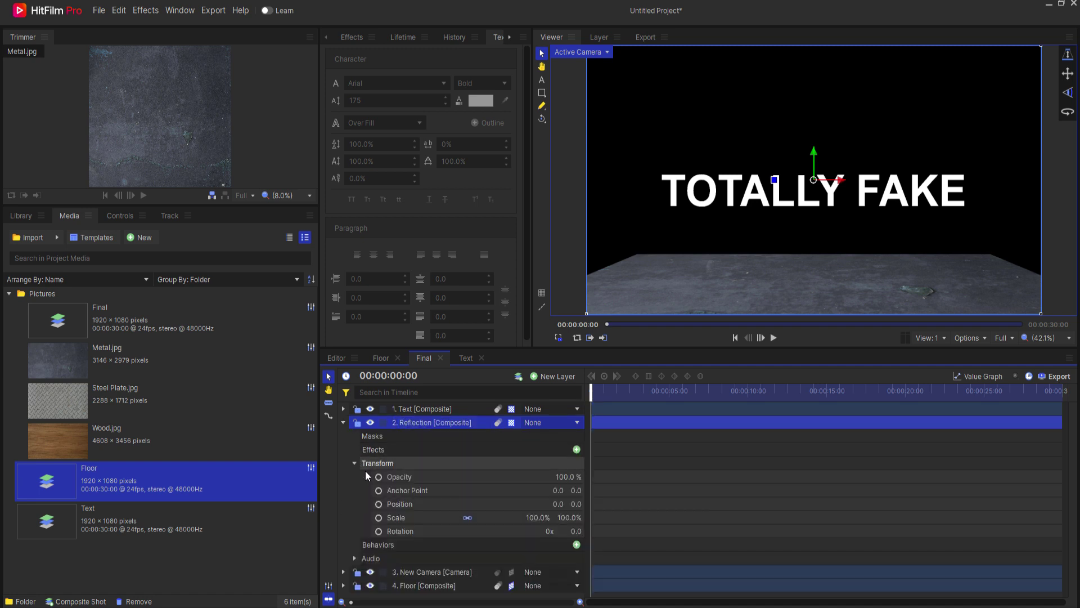
{"action": "left_click", "coordinate": [469, 516]}
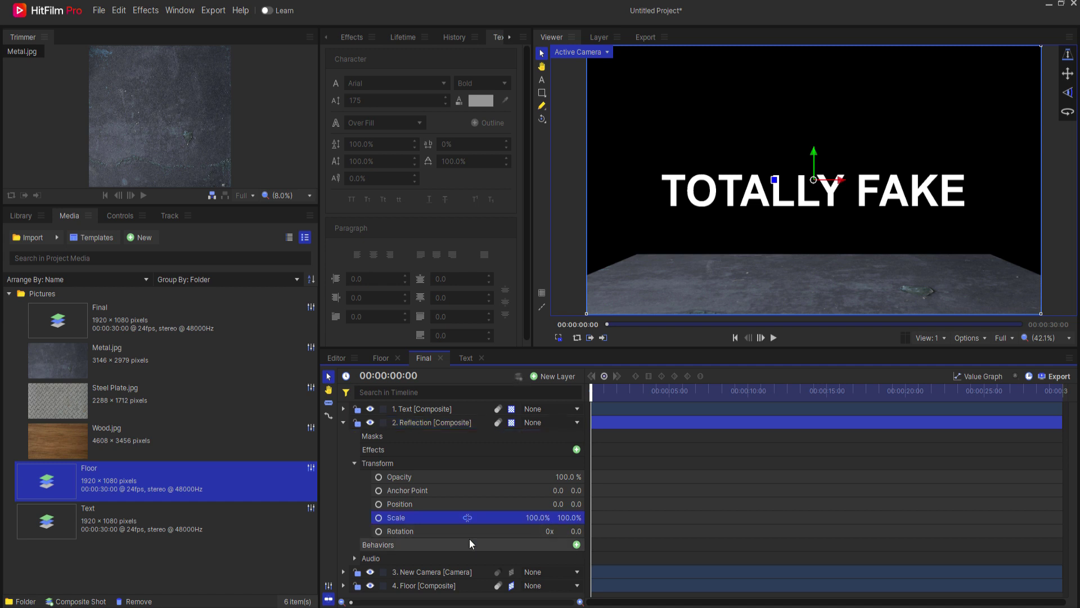
{"action": "left_click", "coordinate": [570, 516]}
{"action": "type", "text": "-"}
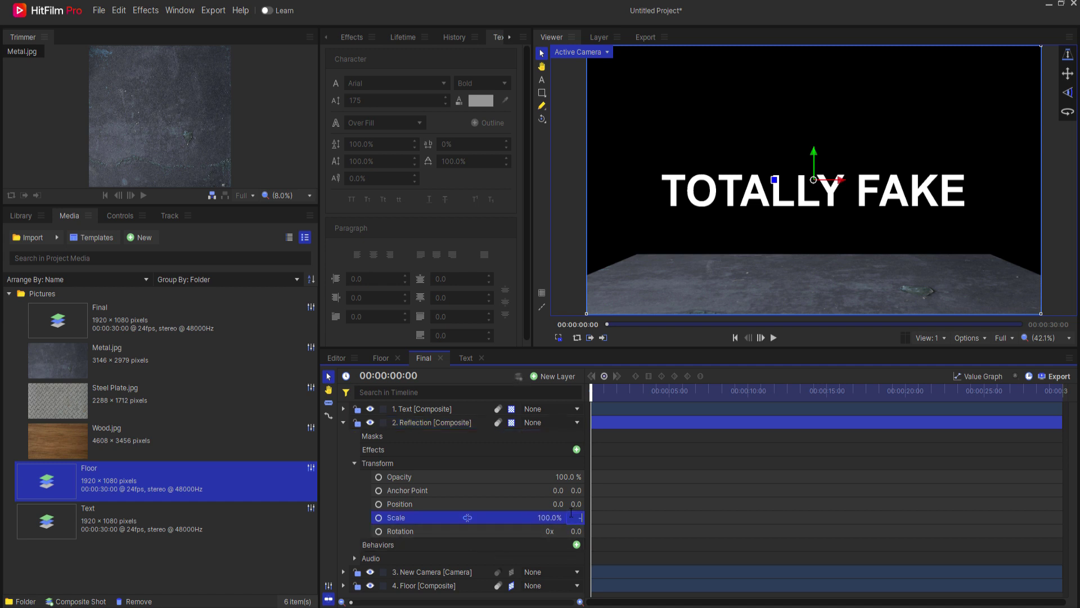
{"action": "type", "text": "100"}
{"action": "key", "text": "Return"}
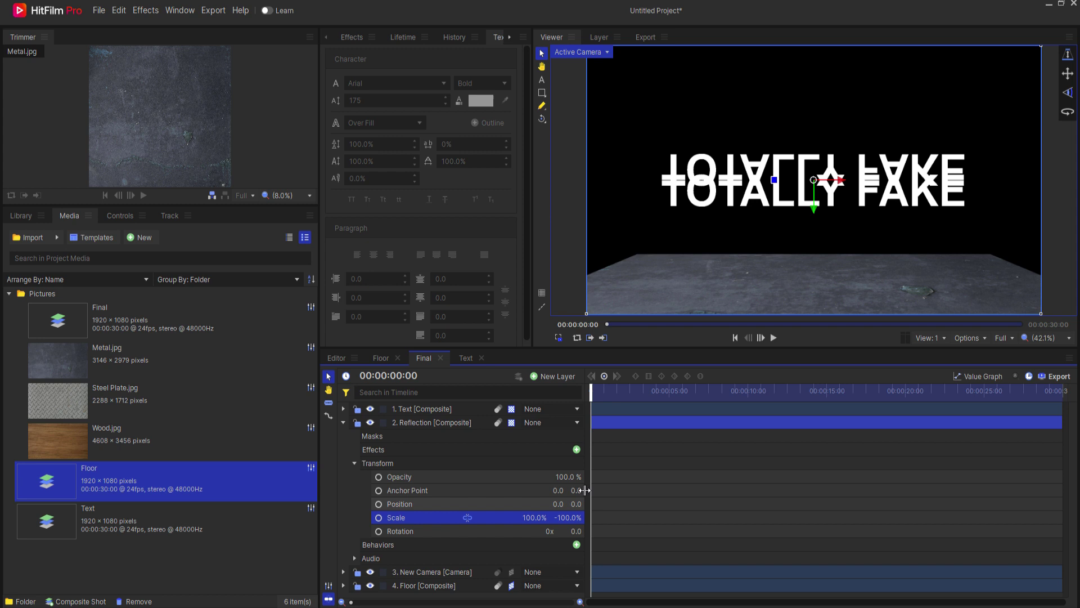
{"action": "left_click_drag", "start_coordinate": [814, 211], "coordinate": [812, 316]}
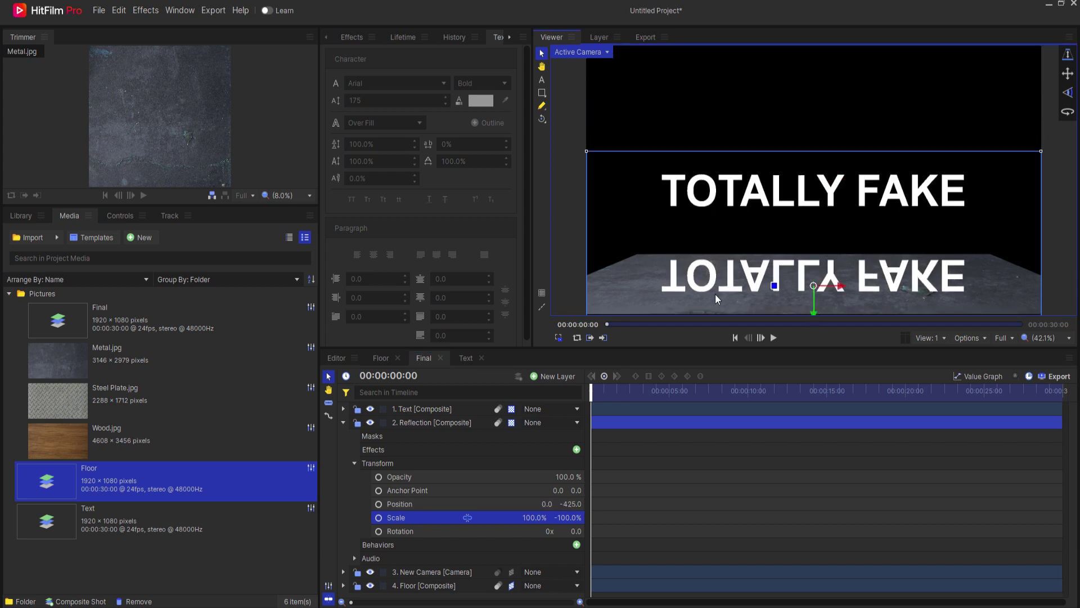
{"action": "left_click", "coordinate": [343, 423]}
{"action": "left_click", "coordinate": [430, 518]}
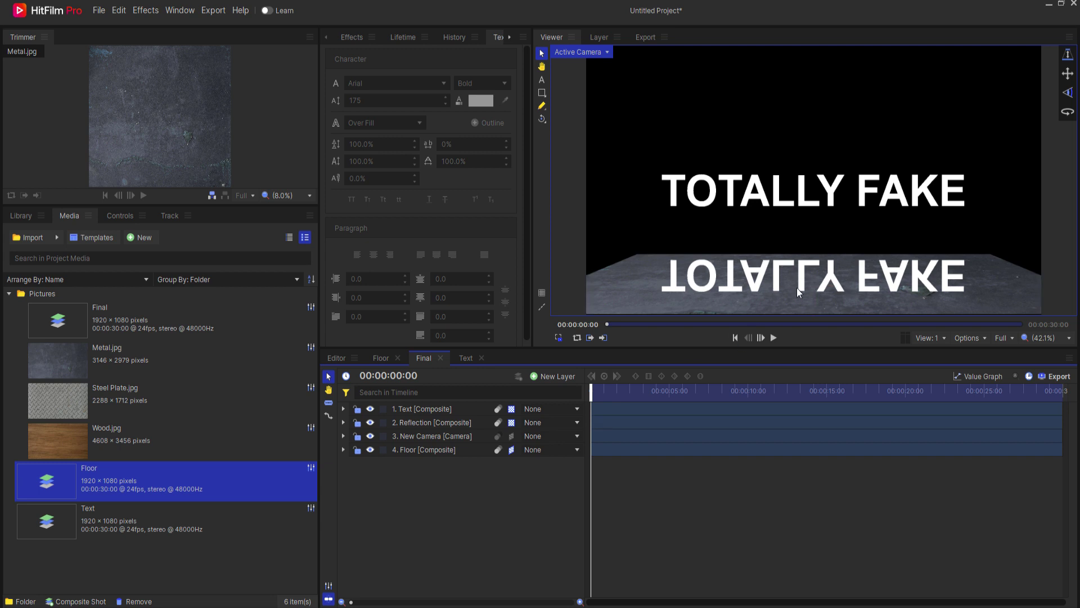
Add a New Grade layer and place it below Reflection, above the camera
{"action": "left_click", "coordinate": [426, 449]}
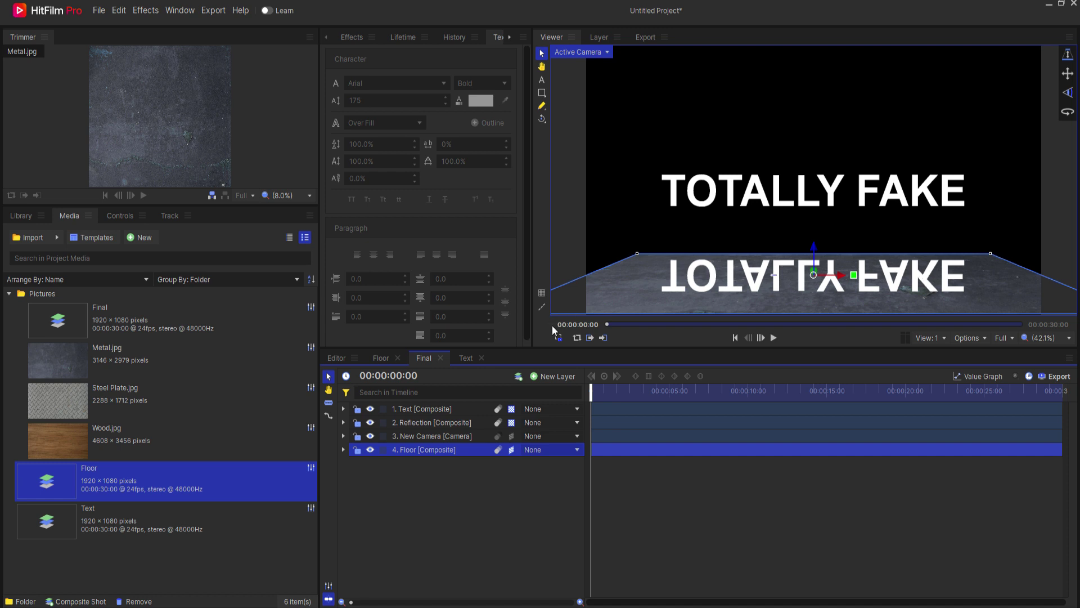
{"action": "left_click", "coordinate": [549, 371]}
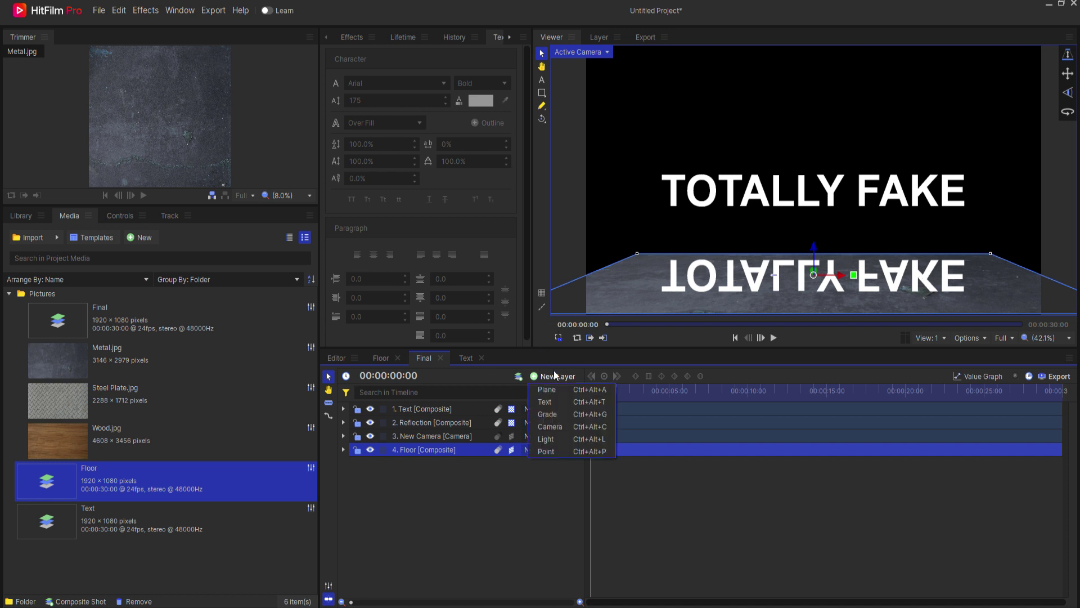
{"action": "left_click", "coordinate": [549, 413]}
{"action": "left_click_drag", "start_coordinate": [430, 409], "coordinate": [428, 440]}
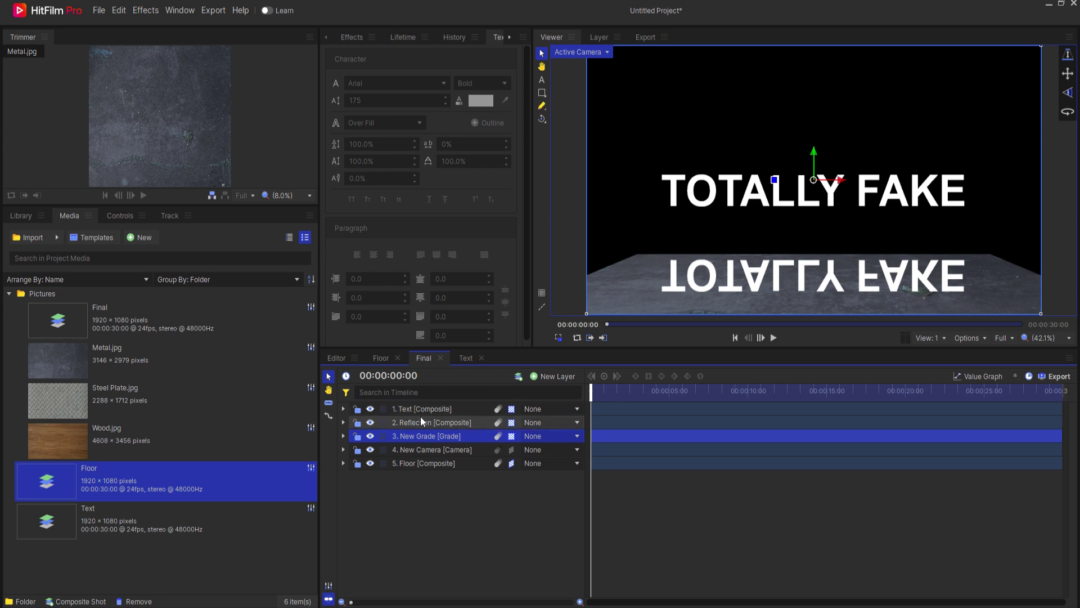
Apply the Displacement effect from the effects library to the Reflection layer
{"action": "left_click", "coordinate": [427, 420]}
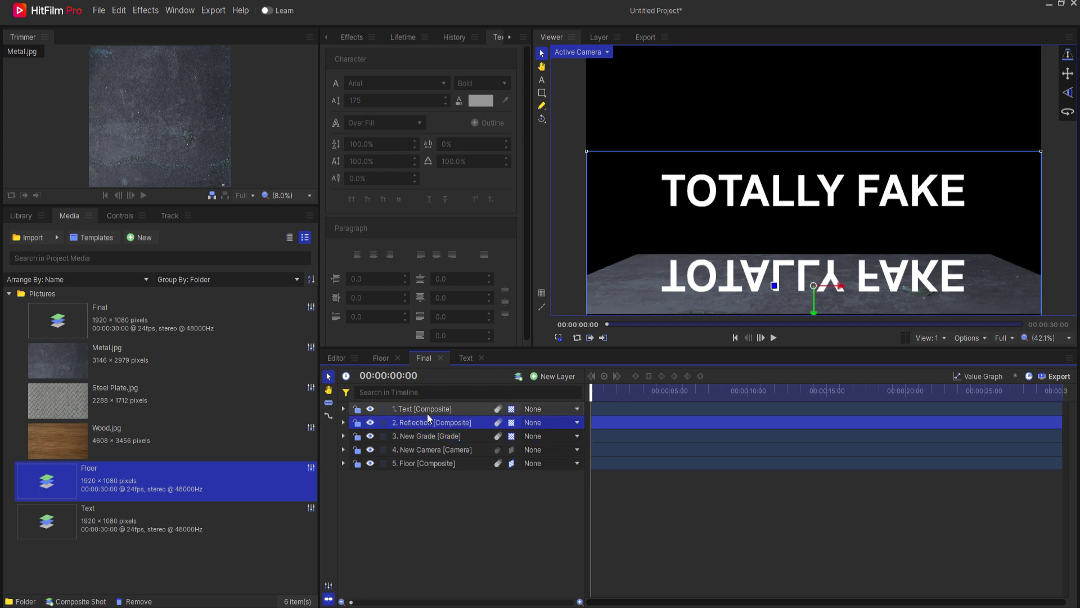
{"action": "left_click", "coordinate": [350, 36]}
{"action": "left_click", "coordinate": [351, 56]}
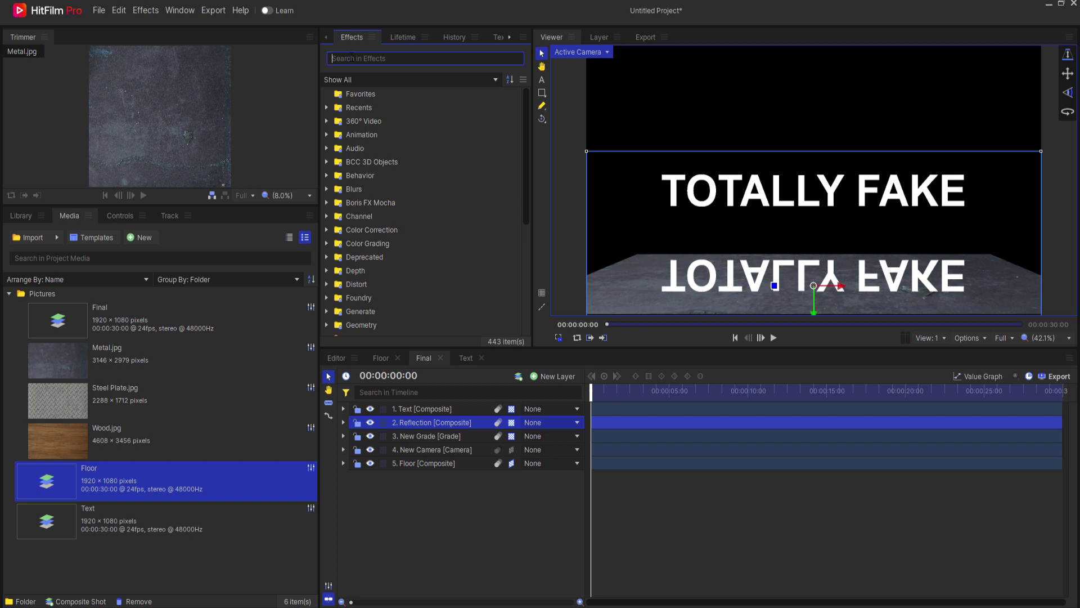
{"action": "type", "text": "displ"}
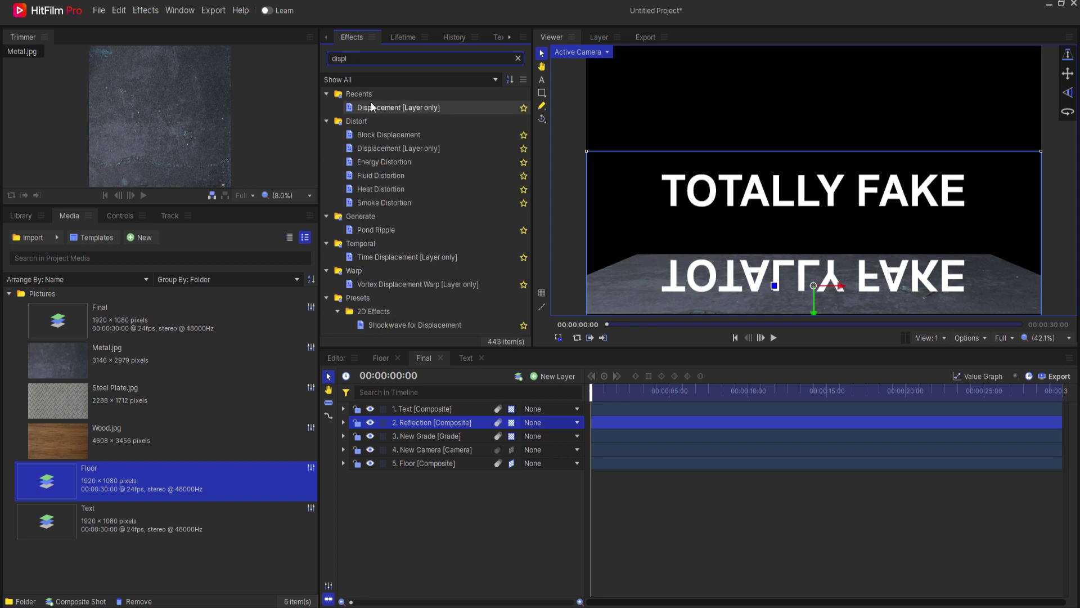
{"action": "left_click_drag", "start_coordinate": [374, 107], "coordinate": [419, 421]}
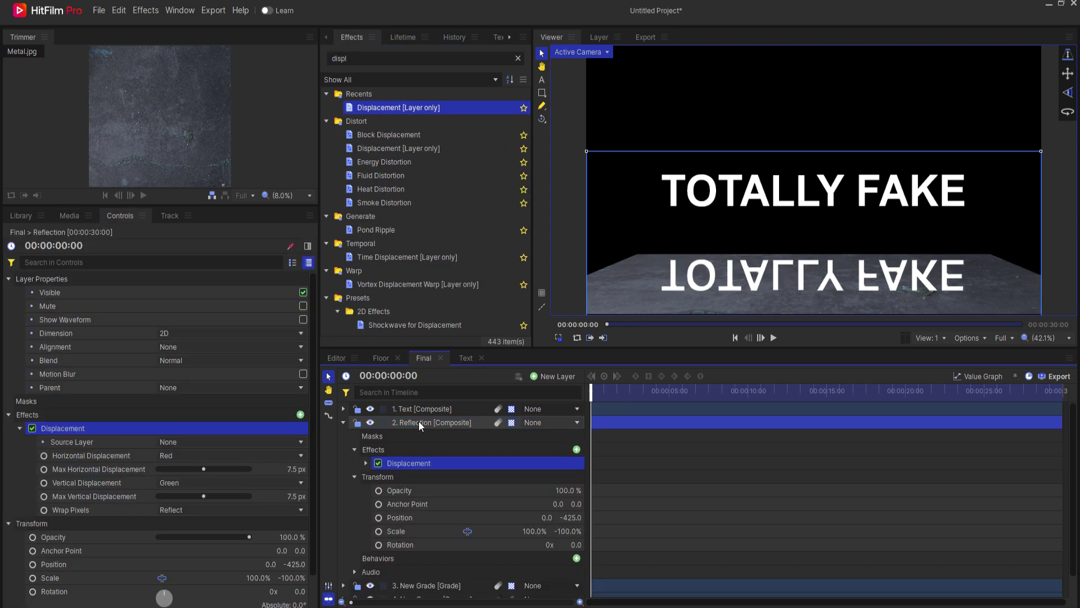
Drive Displacement by New Grade luminance on both channels, 322.5 px horizontal and 82.5 px vertical
{"action": "left_click", "coordinate": [178, 441]}
{"action": "left_click", "coordinate": [177, 490]}
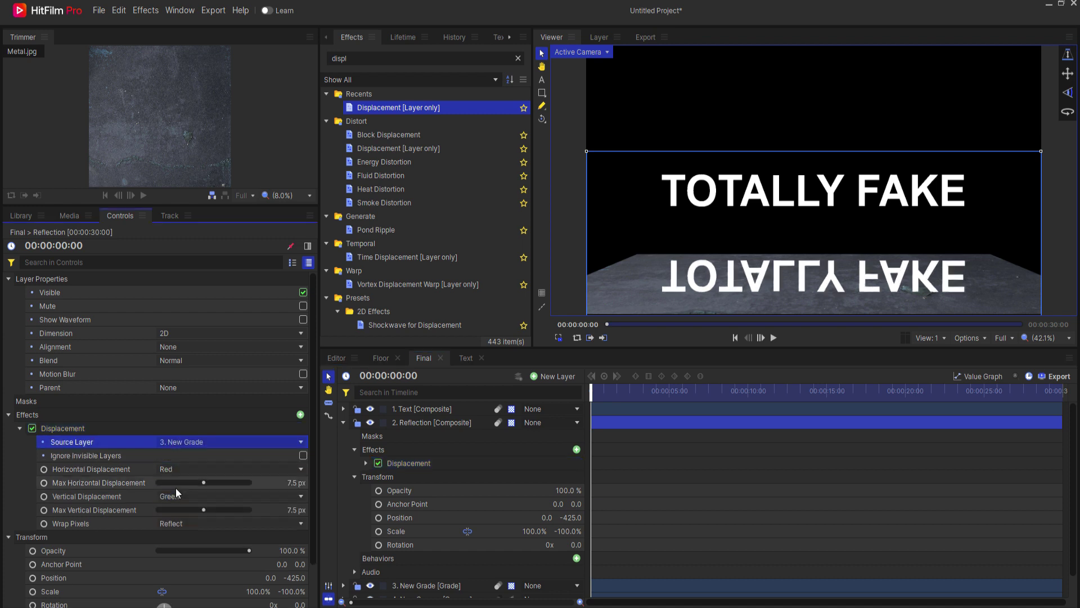
{"action": "left_click", "coordinate": [172, 470]}
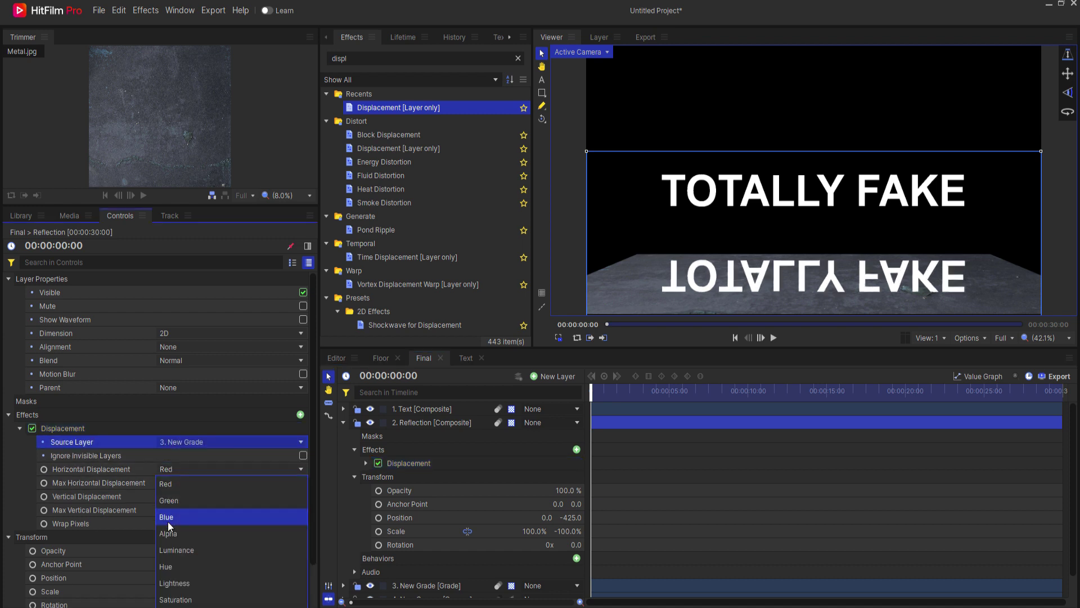
{"action": "left_click", "coordinate": [170, 550]}
{"action": "left_click", "coordinate": [164, 497]}
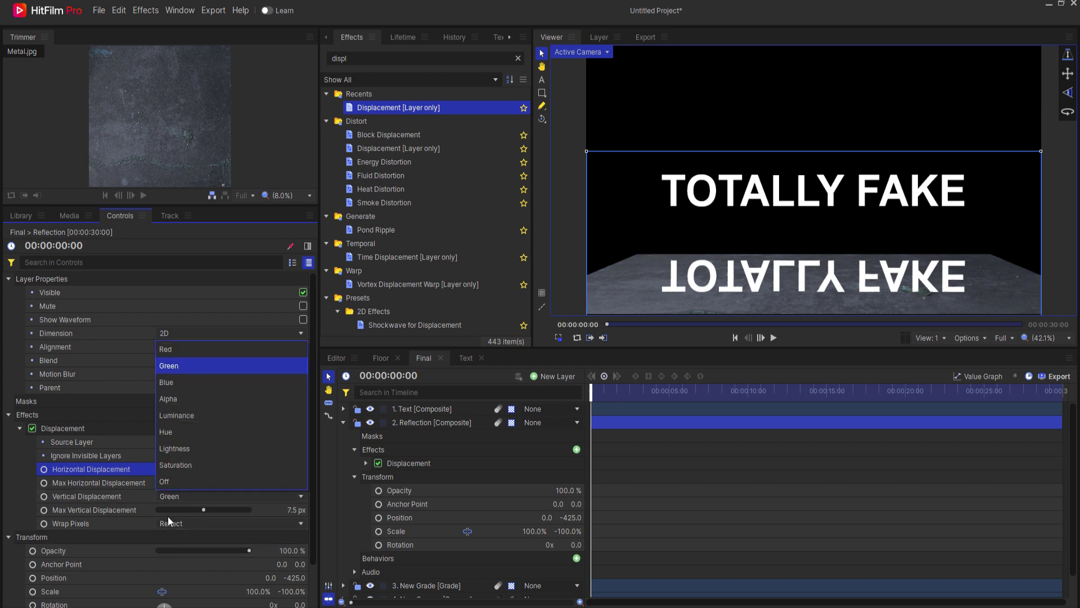
{"action": "left_click", "coordinate": [174, 415]}
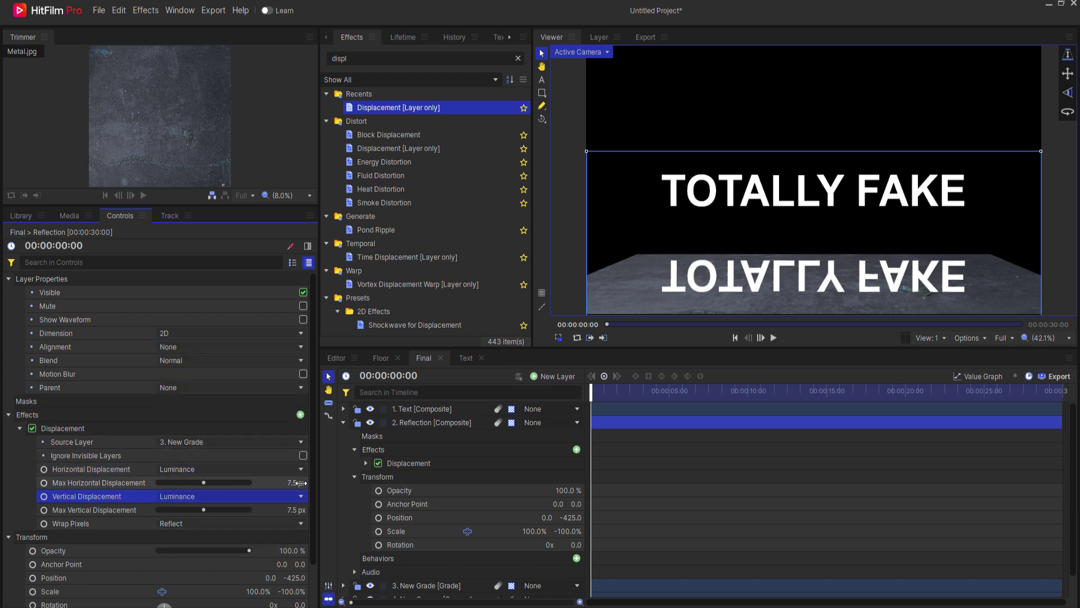
{"action": "left_click_drag", "start_coordinate": [297, 483], "coordinate": [382, 483]}
{"action": "left_click_drag", "start_coordinate": [297, 509], "coordinate": [323, 510]}
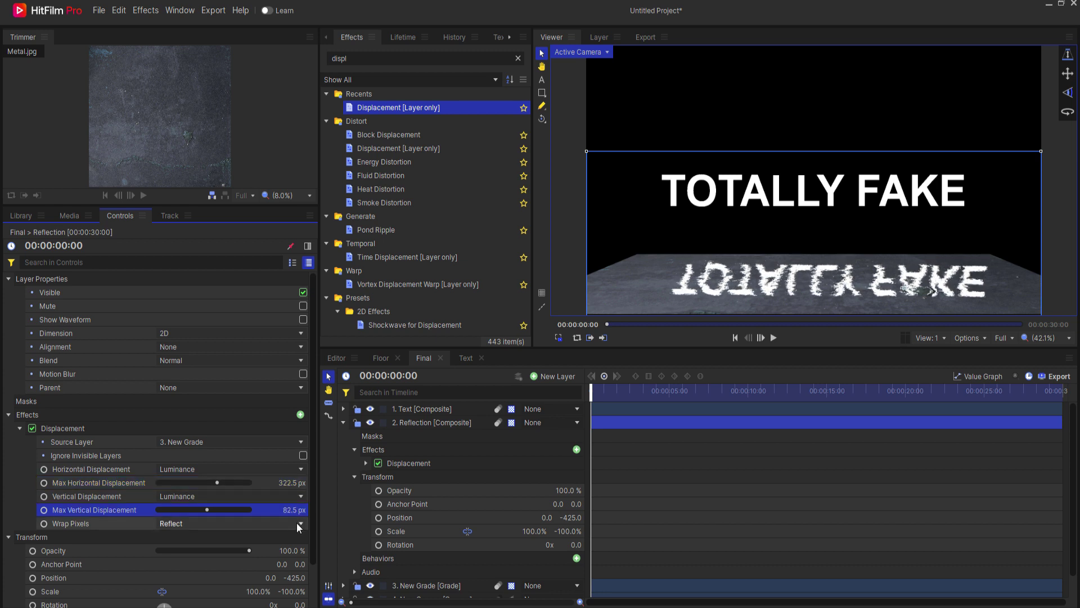
Duplicate the Displacement effect and set the copy to -322.5 px horizontal and -82.5 px vertical
{"action": "right_click", "coordinate": [69, 427]}
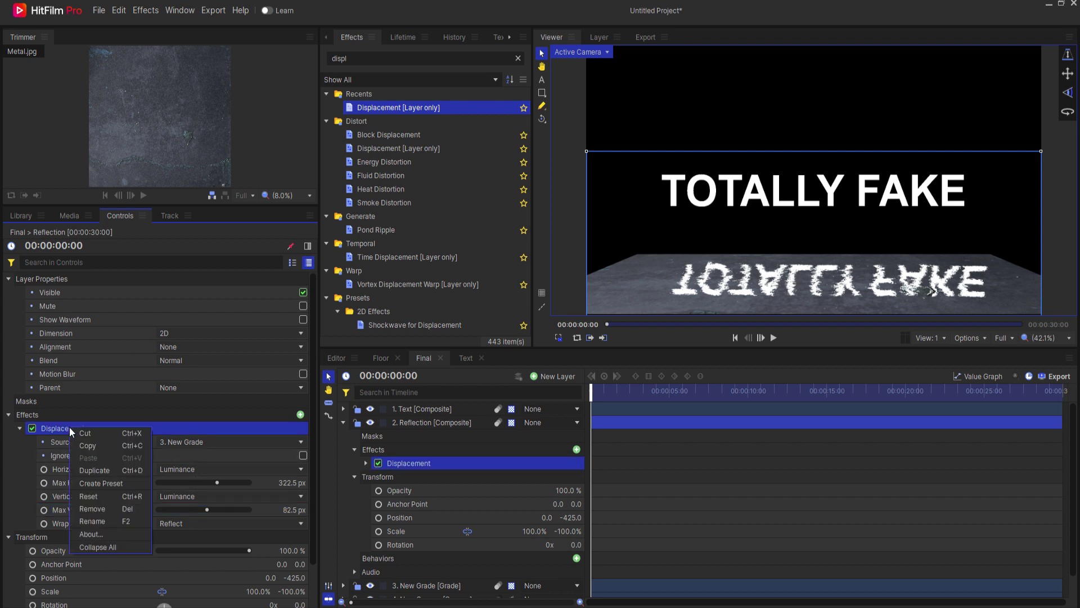
{"action": "left_click", "coordinate": [102, 471]}
{"action": "scroll", "coordinate": [168, 498], "scroll_direction": "down", "scroll_amount": 3}
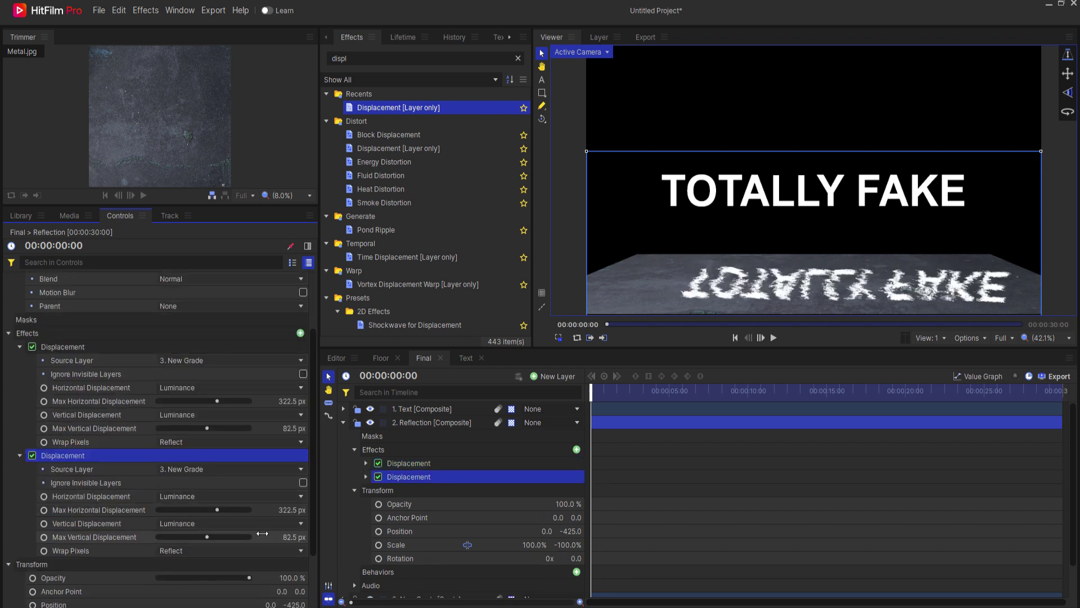
{"action": "left_click", "coordinate": [286, 512]}
{"action": "left_click", "coordinate": [288, 511]}
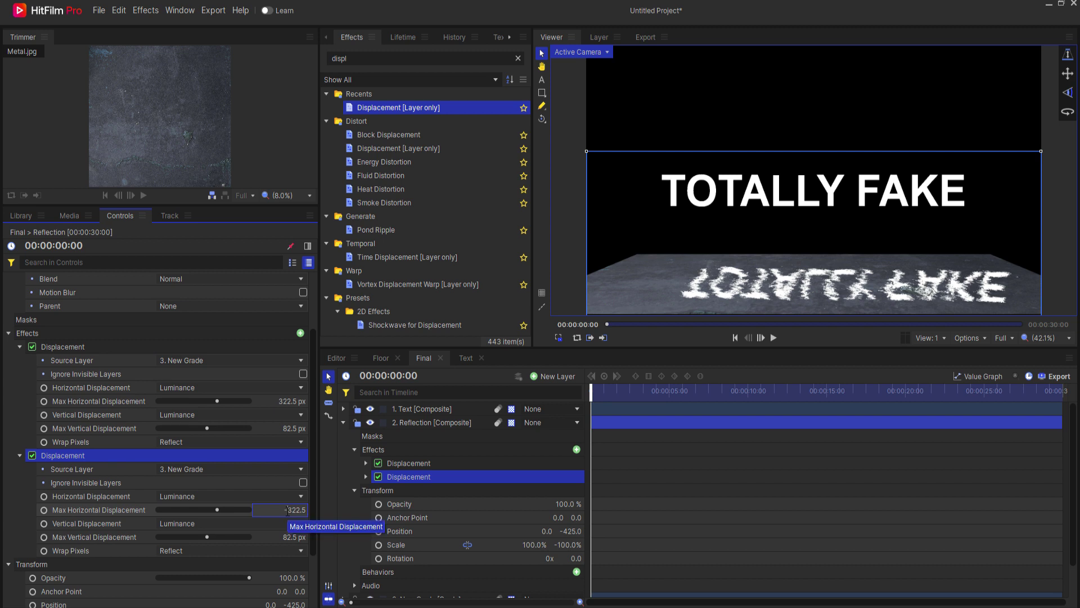
{"action": "key", "text": "Return"}
{"action": "left_click", "coordinate": [288, 537]}
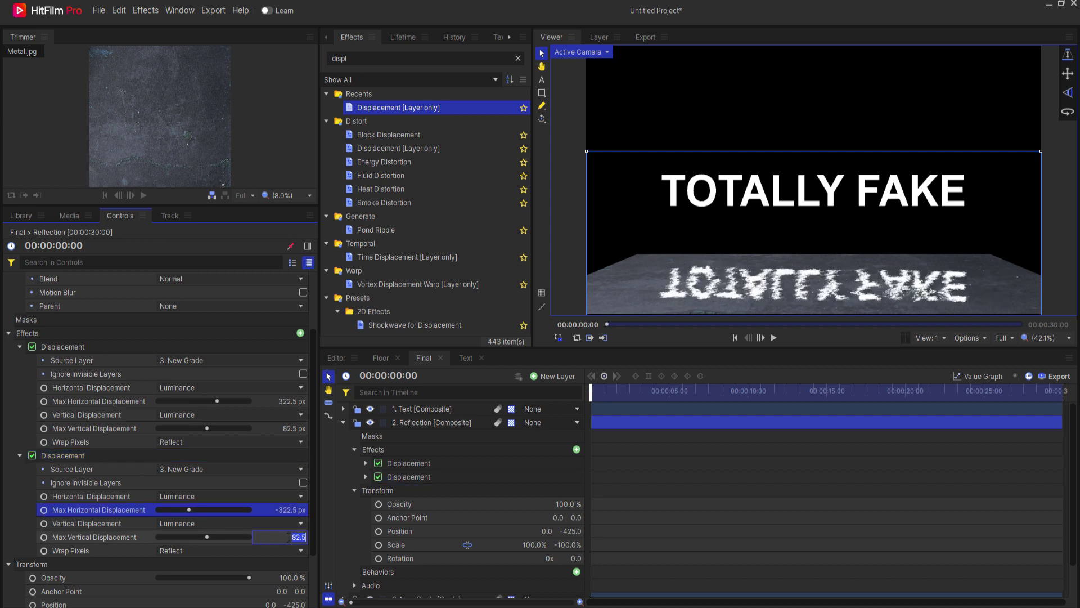
{"action": "left_click", "coordinate": [288, 537]}
{"action": "type", "text": "-"}
{"action": "key", "text": "Return"}
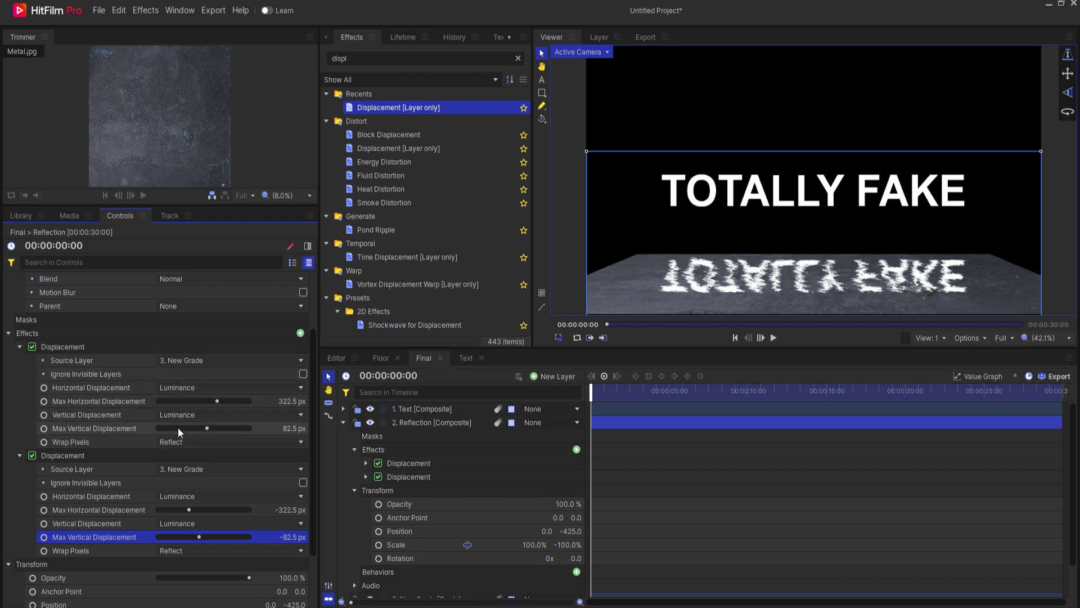
{"action": "scroll", "coordinate": [397, 535], "scroll_direction": "down", "scroll_amount": 1}
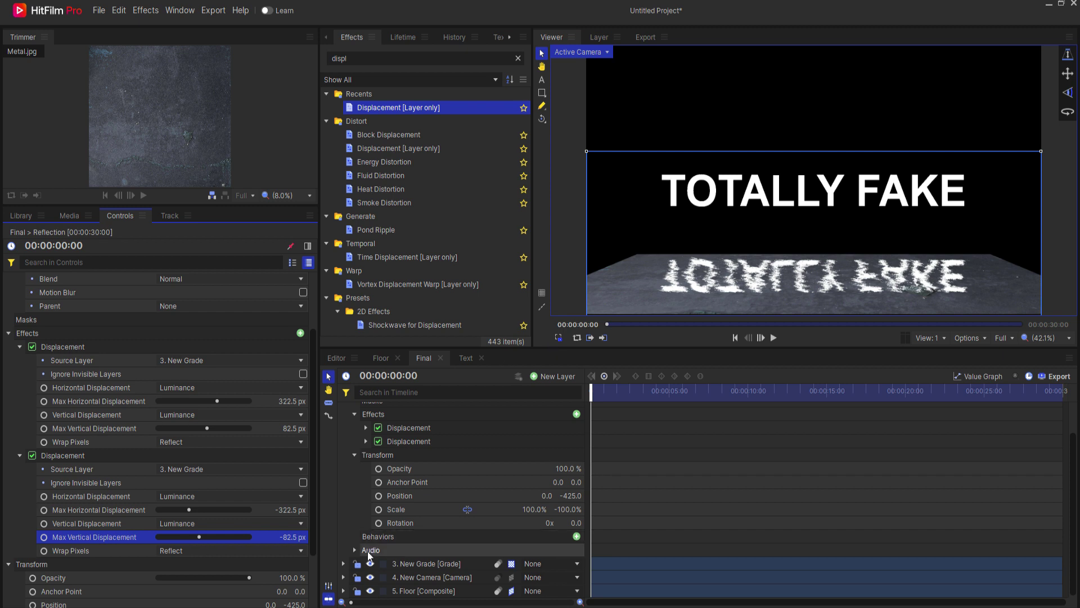
Hide the Steel Plate layer in the Floor composite so the wood texture shows in Final
{"action": "left_click", "coordinate": [380, 358]}
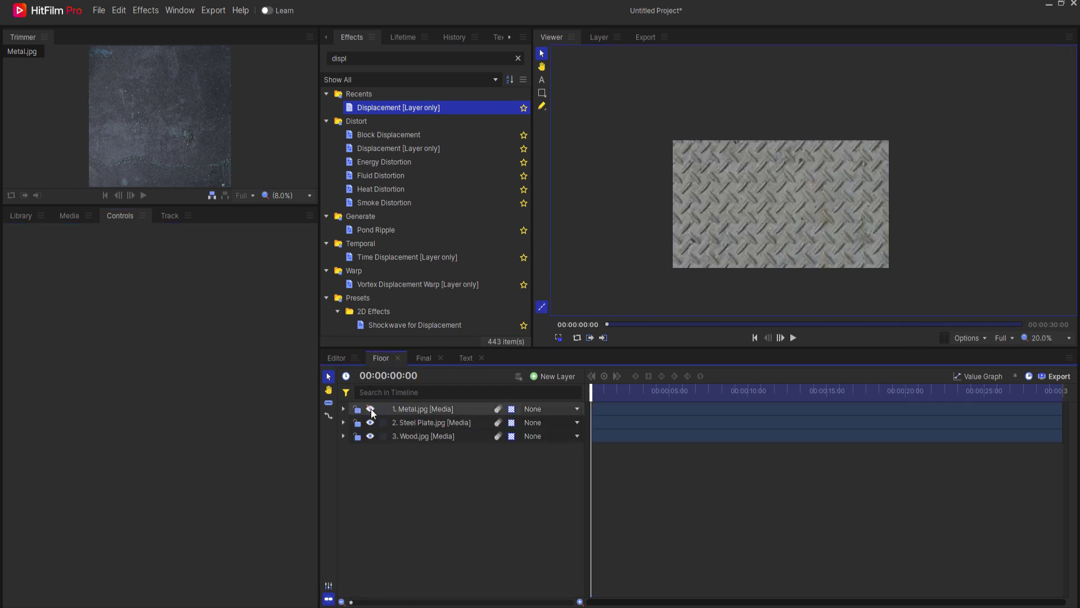
{"action": "left_click", "coordinate": [425, 357]}
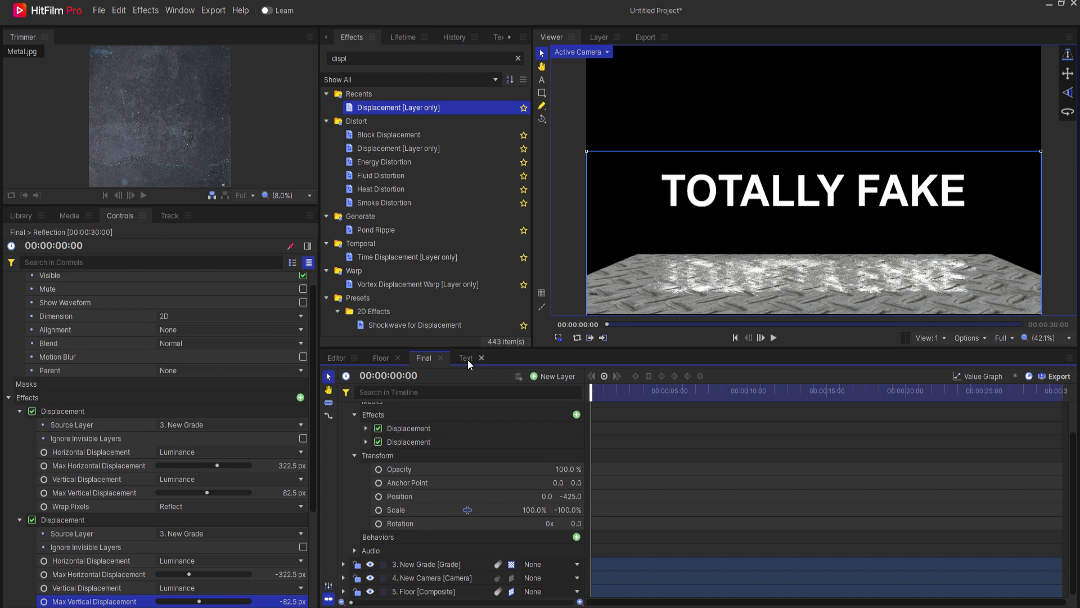
{"action": "left_click", "coordinate": [381, 359]}
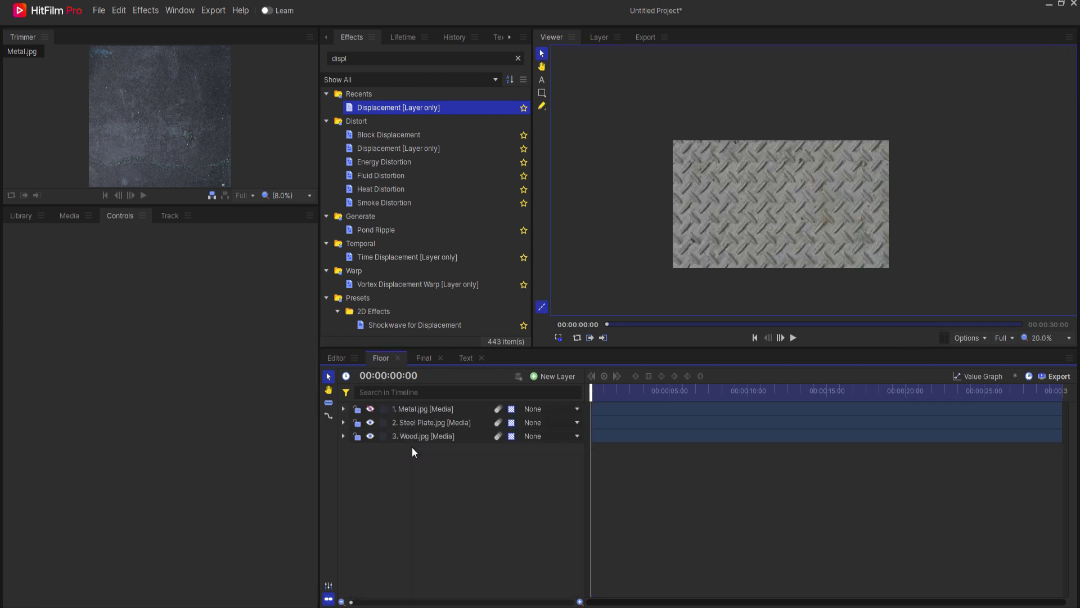
{"action": "left_click", "coordinate": [370, 422]}
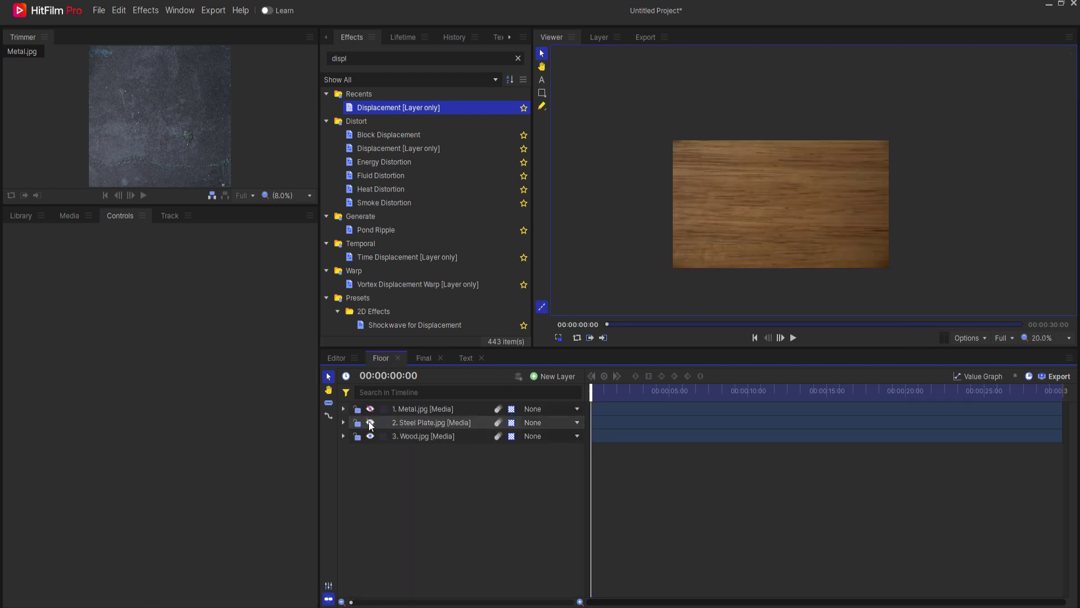
{"action": "left_click", "coordinate": [430, 360]}
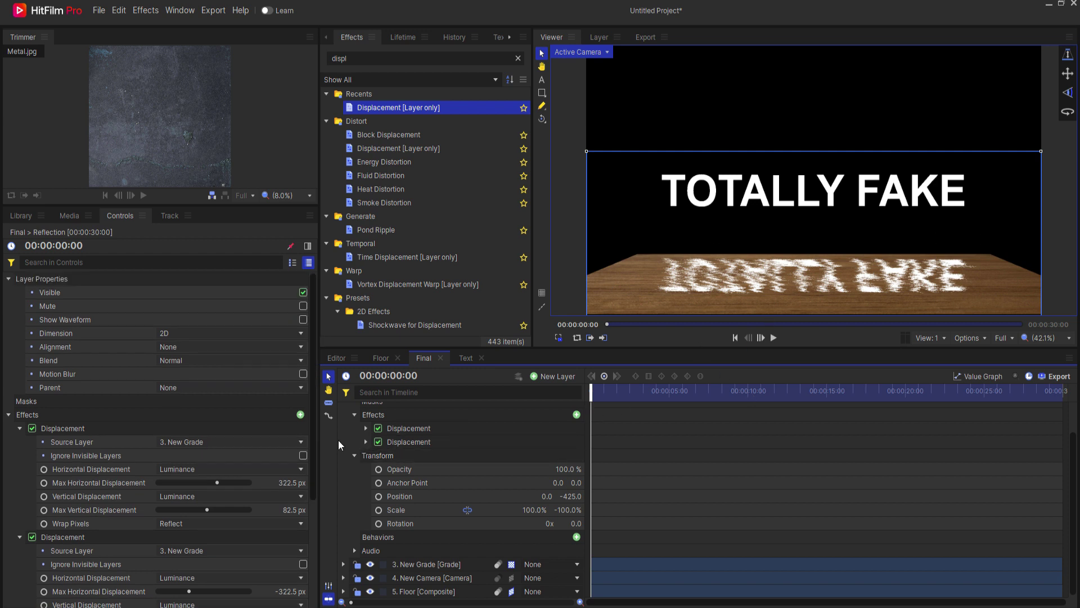
Lower the Reflection layer's opacity to 44% and collapse its properties
{"action": "scroll", "coordinate": [376, 460], "scroll_direction": "up", "scroll_amount": 3}
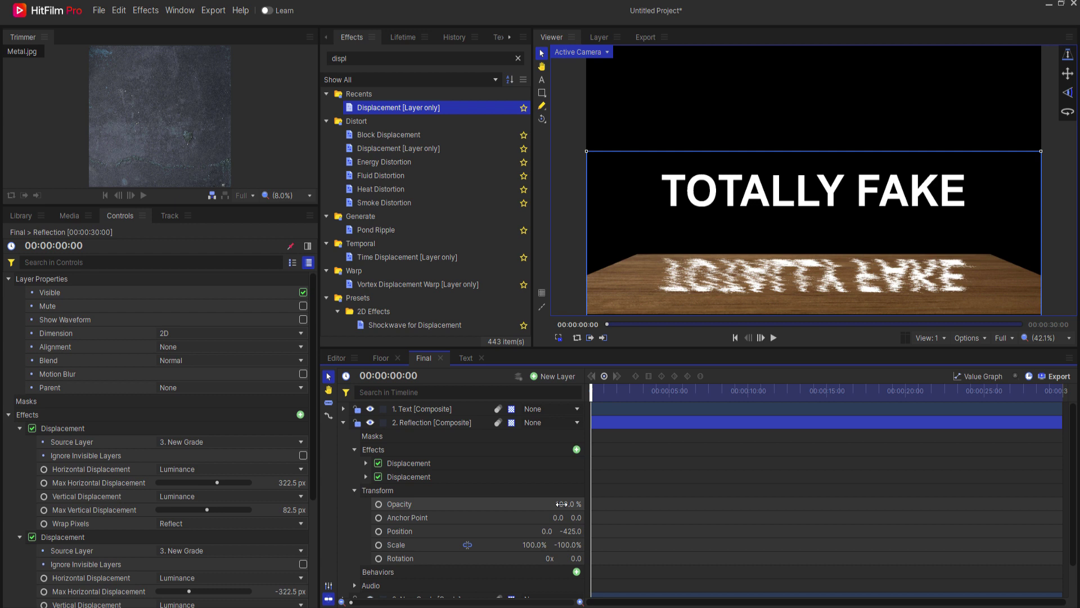
{"action": "left_click_drag", "start_coordinate": [563, 504], "coordinate": [540, 504]}
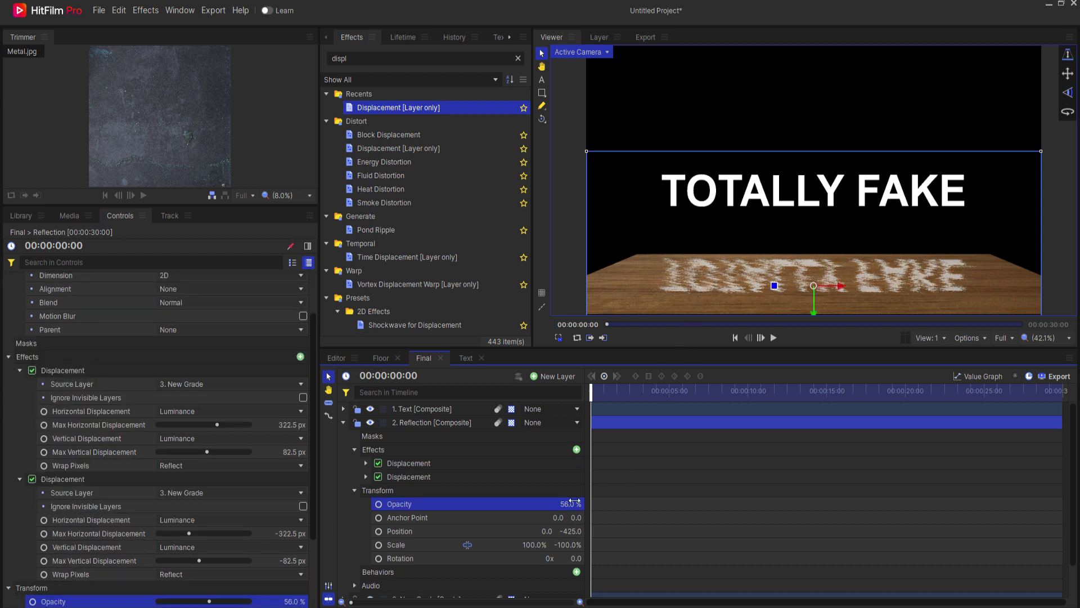
{"action": "mouse_move", "coordinate": [574, 500]}
{"action": "left_mouse_down"}
{"action": "mouse_move", "coordinate": [559, 501]}
{"action": "mouse_move", "coordinate": [585, 502]}
{"action": "mouse_move", "coordinate": [563, 502]}
{"action": "left_mouse_up"}
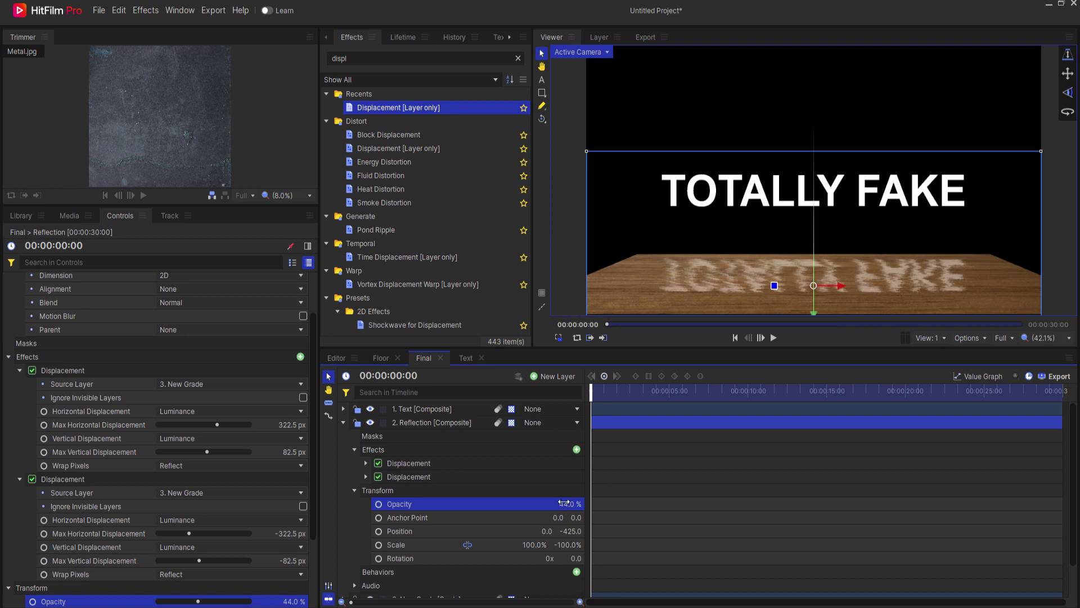
{"action": "left_click", "coordinate": [343, 423]}
{"action": "left_click", "coordinate": [499, 529]}
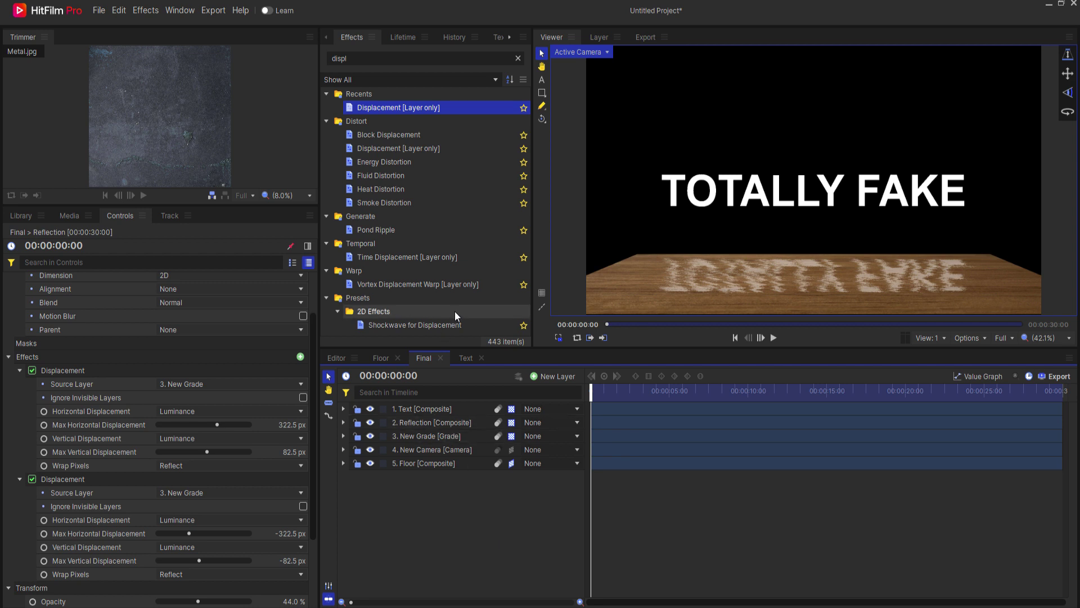
Add a point light below New Grade and move it to -294.4, 259.8, 140.3
{"action": "left_click", "coordinate": [557, 376]}
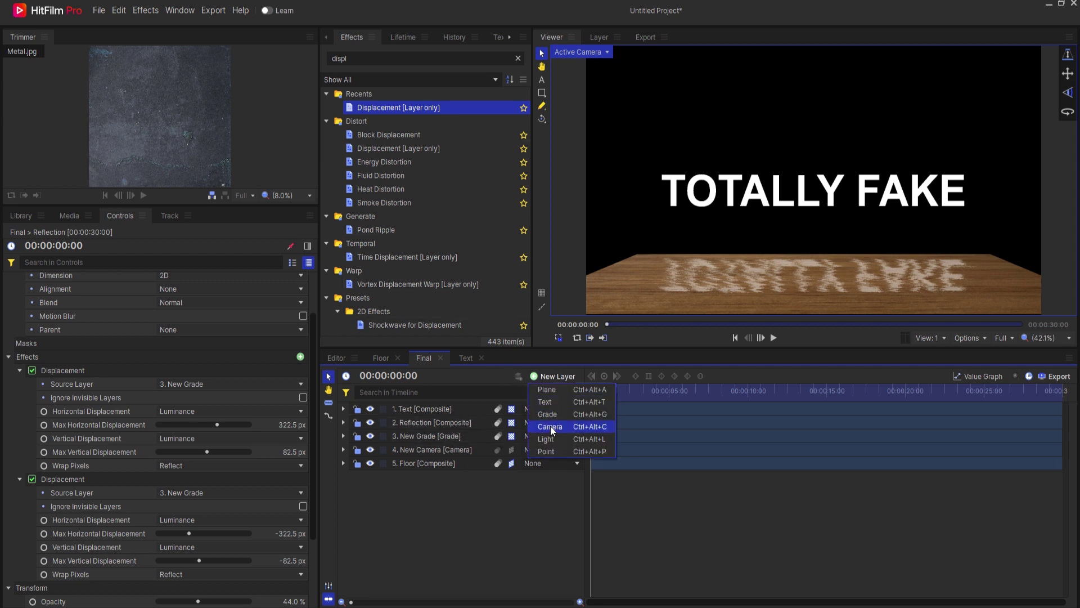
{"action": "left_click", "coordinate": [548, 440]}
{"action": "left_click_drag", "start_coordinate": [430, 411], "coordinate": [423, 458]}
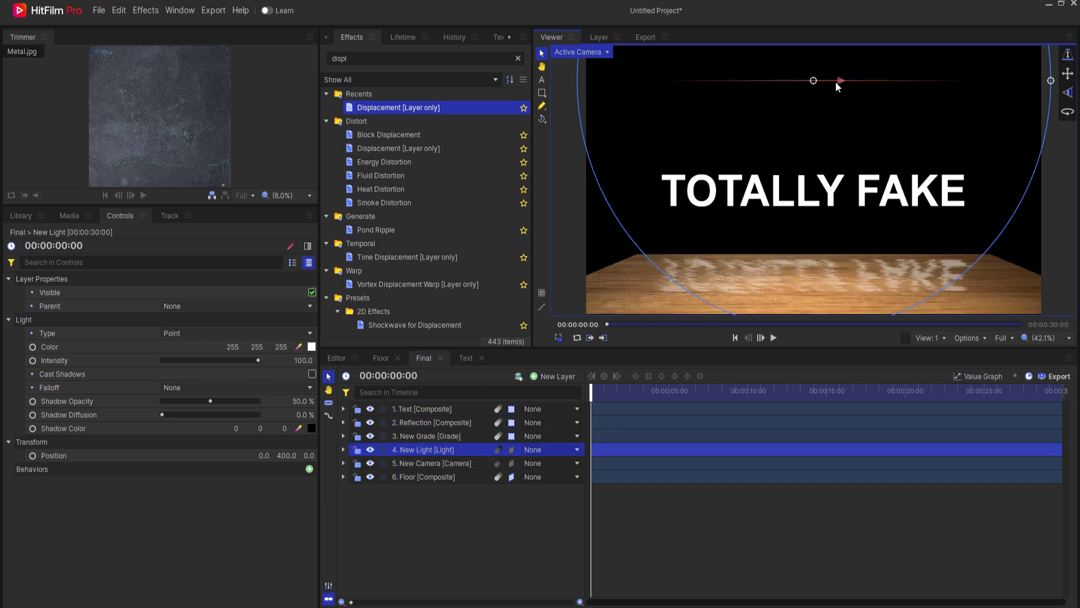
{"action": "left_click_drag", "start_coordinate": [835, 82], "coordinate": [767, 96]}
{"action": "left_click_drag", "start_coordinate": [746, 54], "coordinate": [741, 141]}
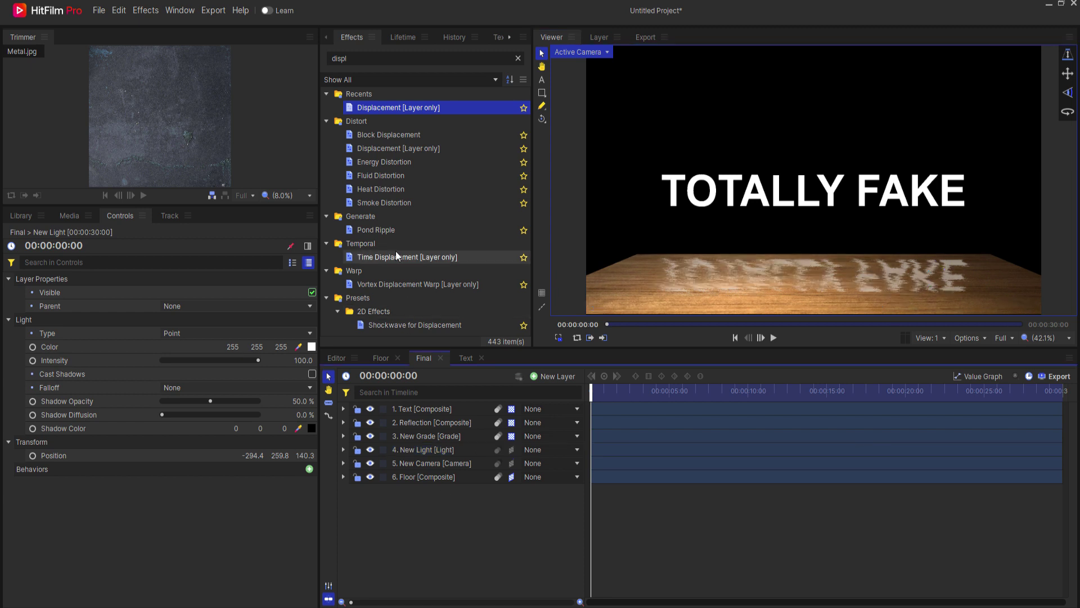
Search the effects for 'para' and apply Parallax to the Floor layer
{"action": "double_click", "coordinate": [366, 58]}
{"action": "type", "text": "para"}
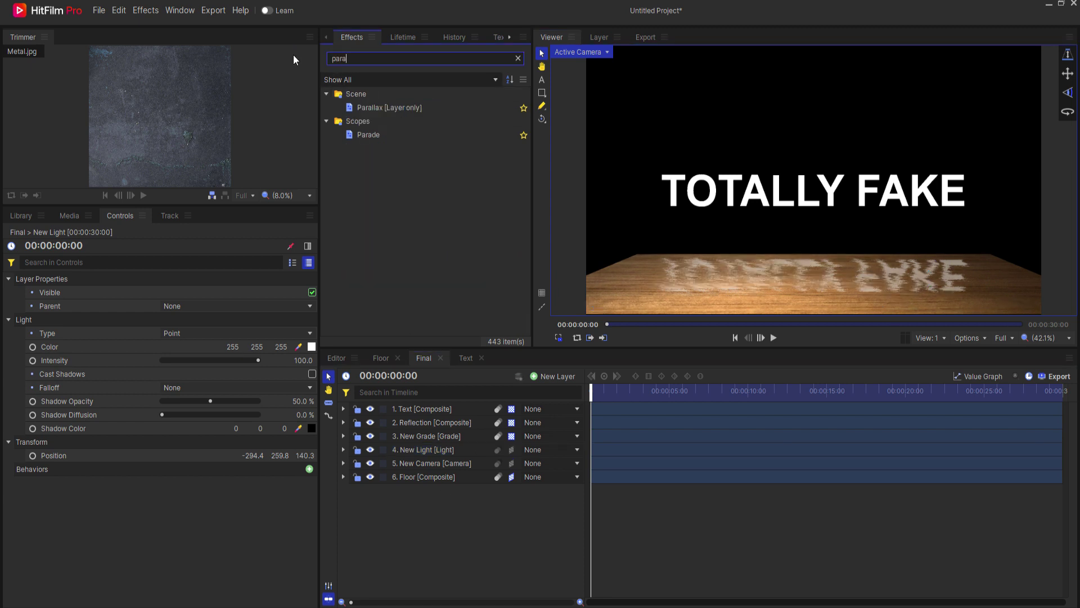
{"action": "left_click", "coordinate": [372, 107]}
{"action": "left_click_drag", "start_coordinate": [372, 107], "coordinate": [409, 474]}
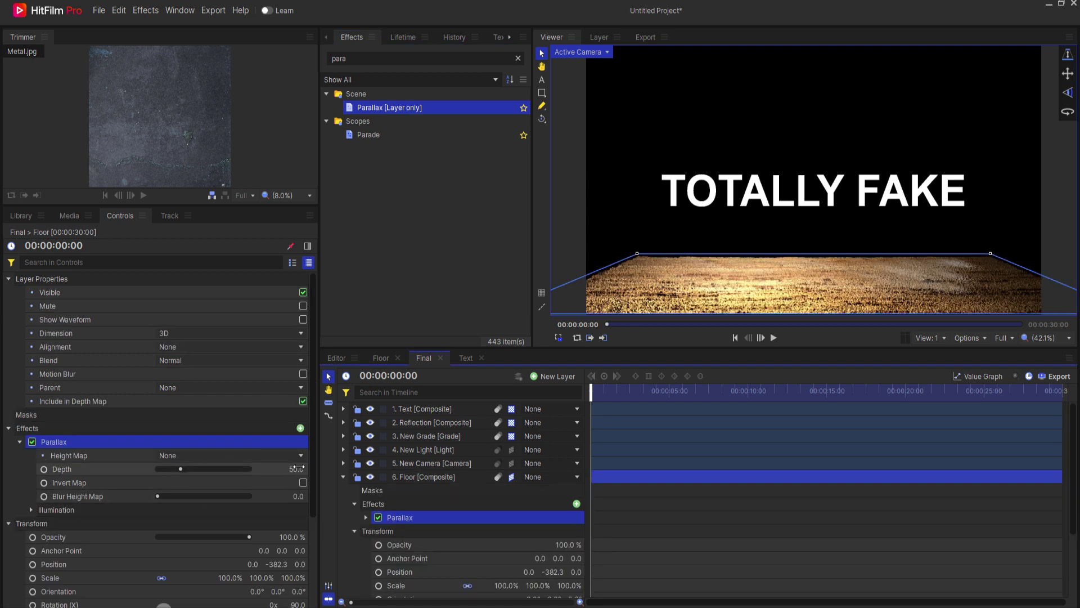
Turn off Illuminated in the Floor layer's Material settings
{"action": "left_click_drag", "start_coordinate": [298, 468], "coordinate": [298, 468]}
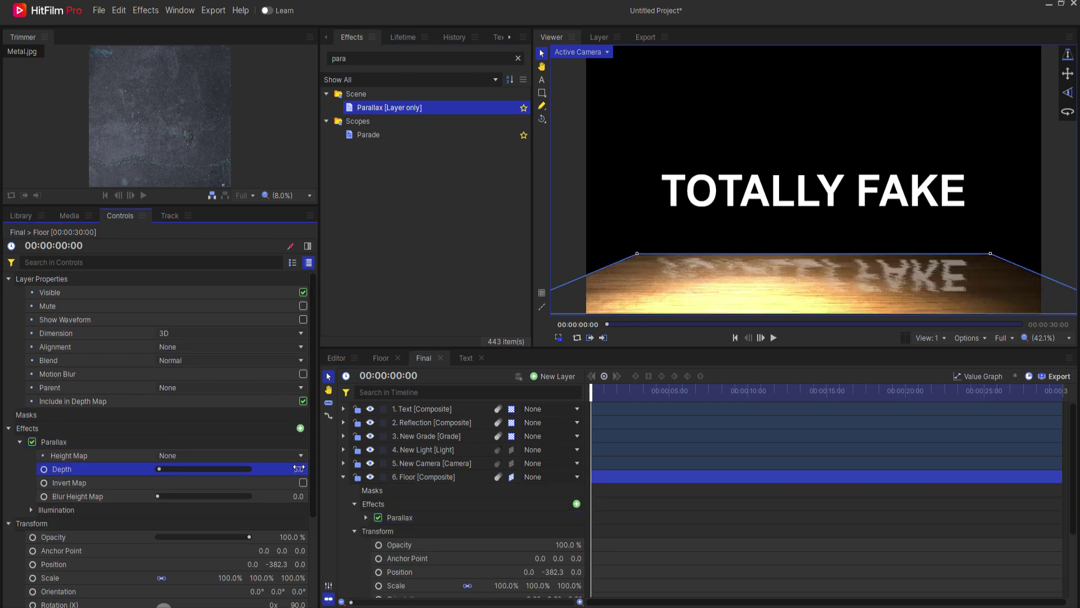
{"action": "scroll", "coordinate": [127, 483], "scroll_direction": "down", "scroll_amount": 3}
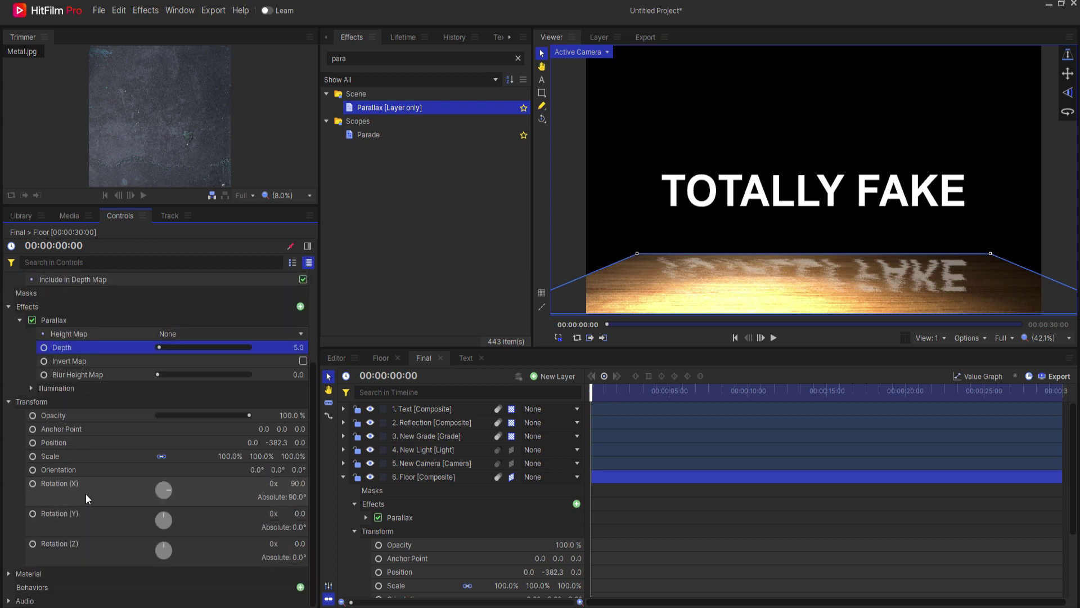
{"action": "left_click", "coordinate": [32, 389]}
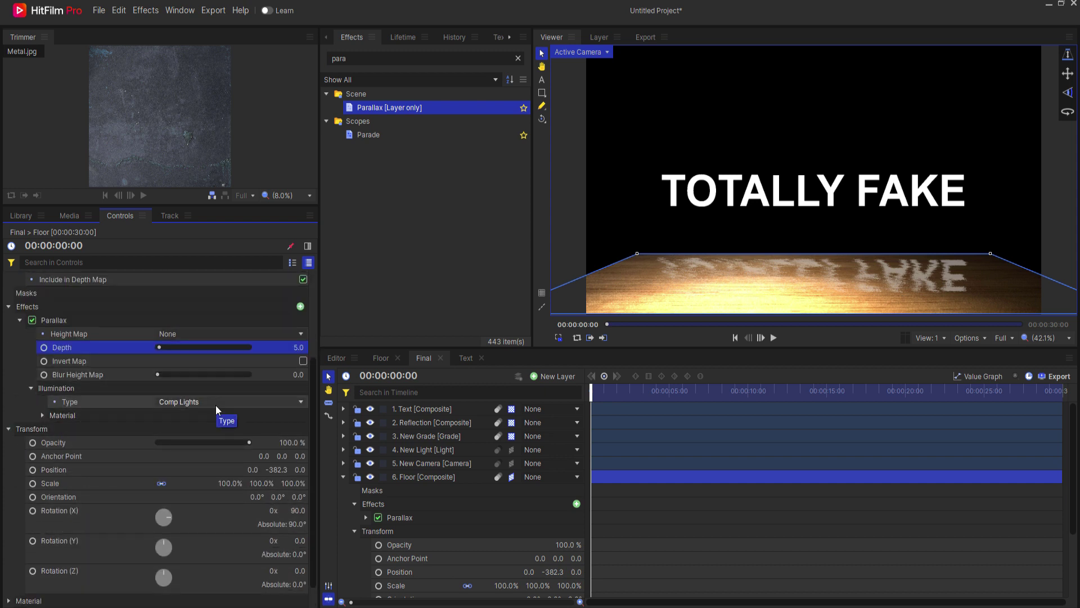
{"action": "scroll", "coordinate": [193, 395], "scroll_direction": "down", "scroll_amount": 2}
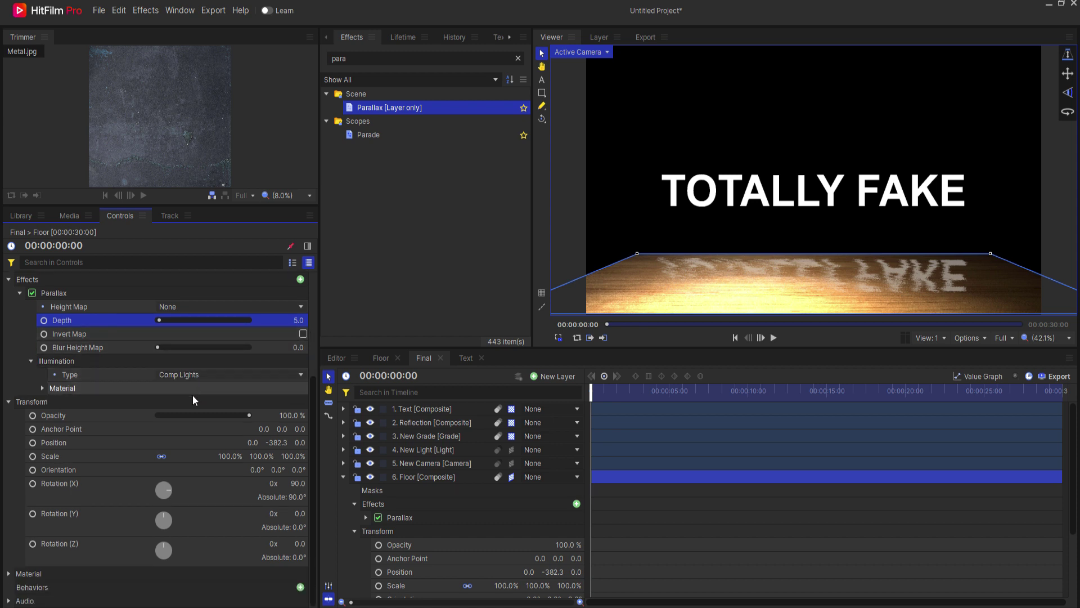
{"action": "left_click", "coordinate": [8, 574]}
{"action": "scroll", "coordinate": [66, 566], "scroll_direction": "down", "scroll_amount": 5}
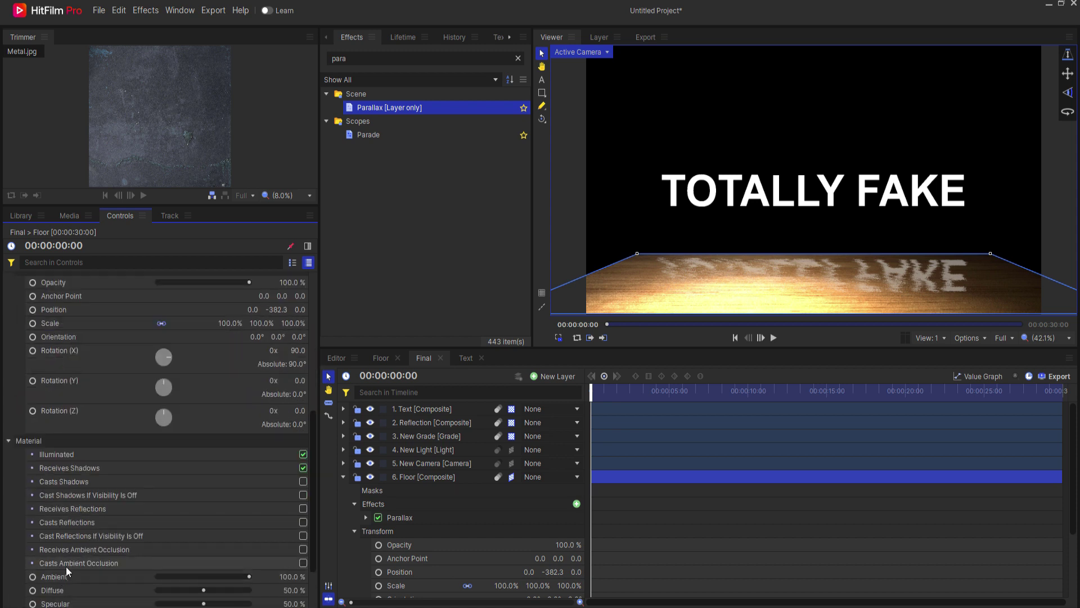
{"action": "left_click", "coordinate": [303, 454]}
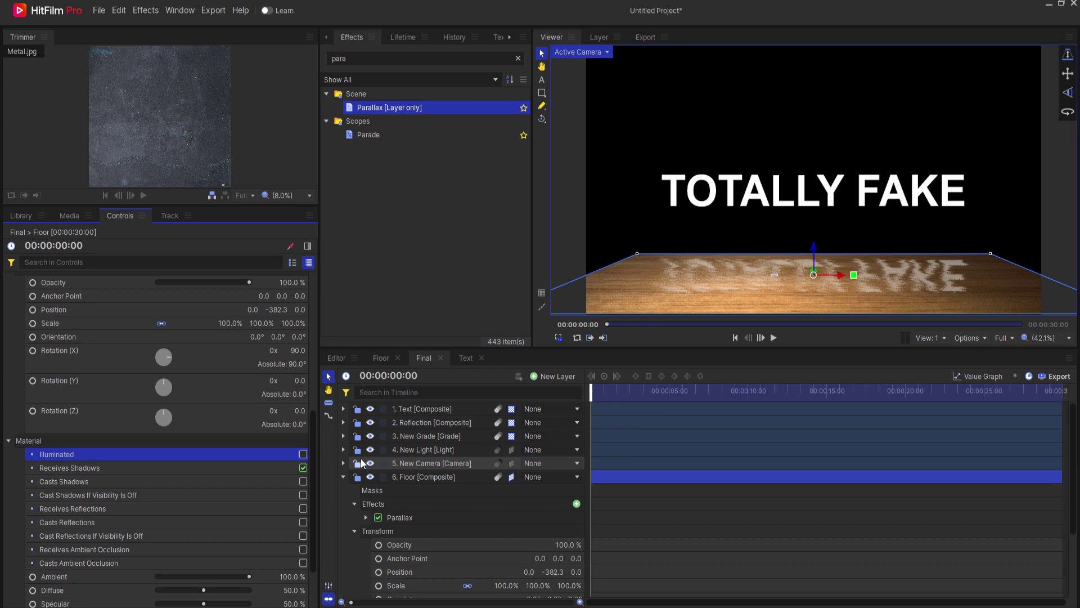
{"action": "scroll", "coordinate": [305, 363], "scroll_direction": "up", "scroll_amount": 6}
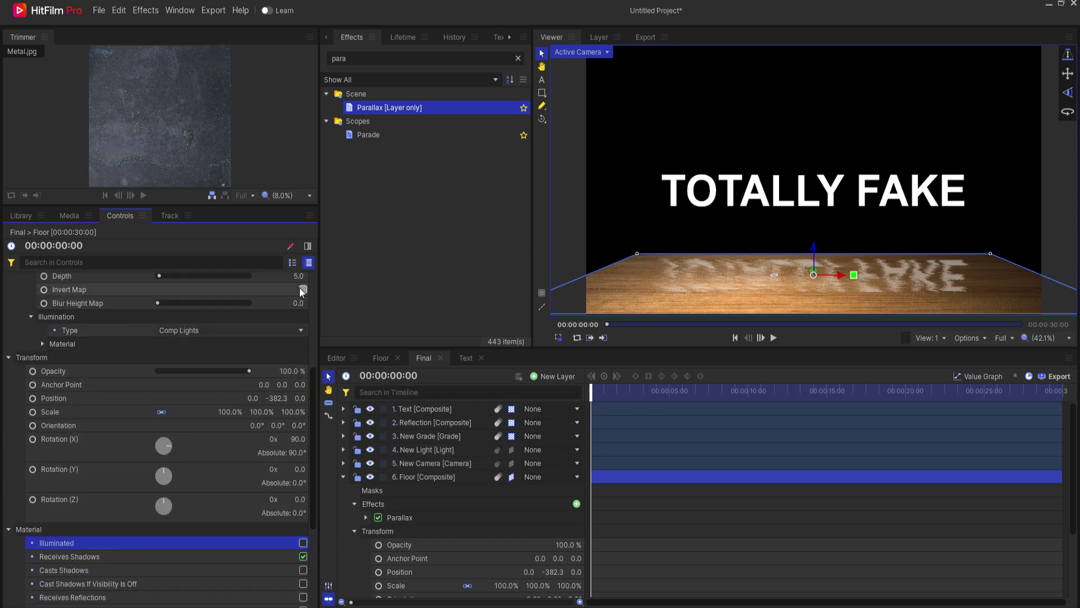
{"action": "scroll", "coordinate": [300, 288], "scroll_direction": "up", "scroll_amount": 3}
Set the Parallax depth to 6
{"action": "left_click", "coordinate": [292, 320]}
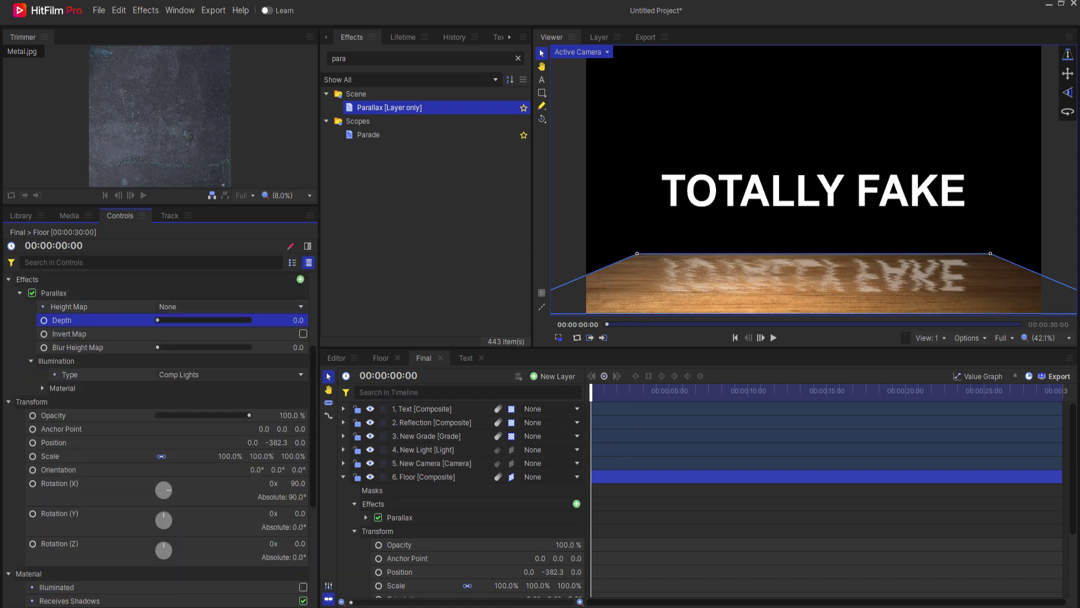
{"action": "type", "text": "14"}
{"action": "key", "text": "Return"}
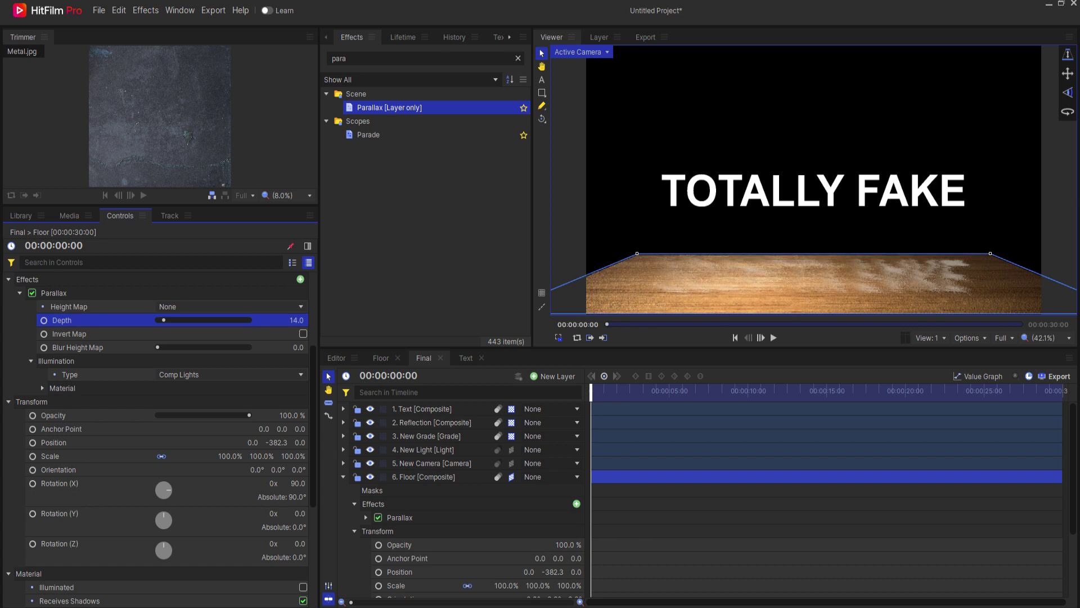
{"action": "mouse_move", "coordinate": [299, 319]}
{"action": "left_mouse_down"}
{"action": "mouse_move", "coordinate": [282, 319]}
{"action": "mouse_move", "coordinate": [299, 319]}
{"action": "left_mouse_up"}
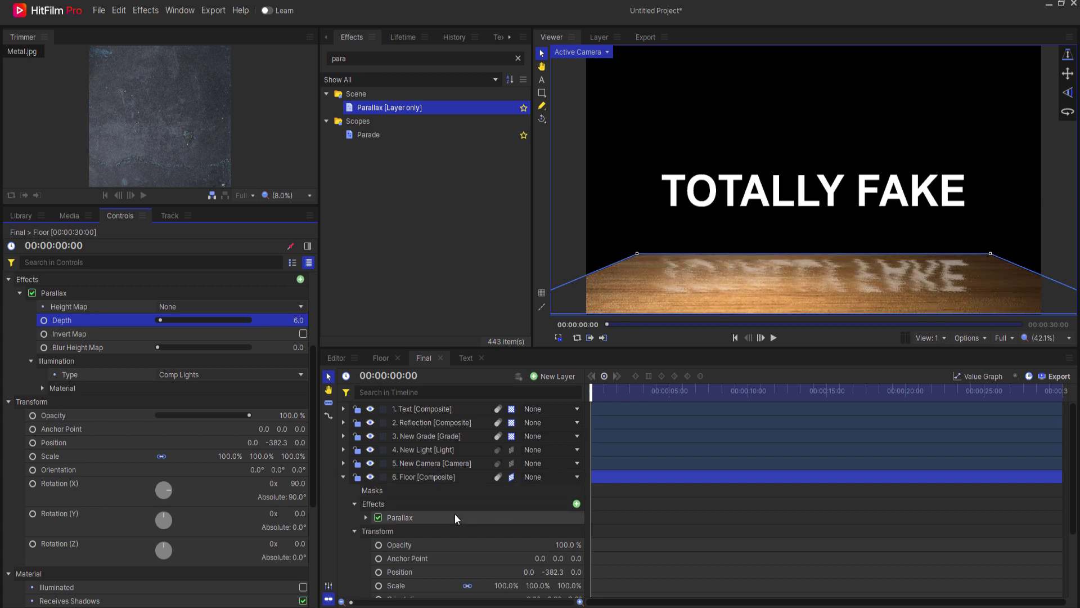
Swap the floor's wood for the grey Metal texture in the Floor composite, then return to Final
{"action": "left_click", "coordinate": [381, 359]}
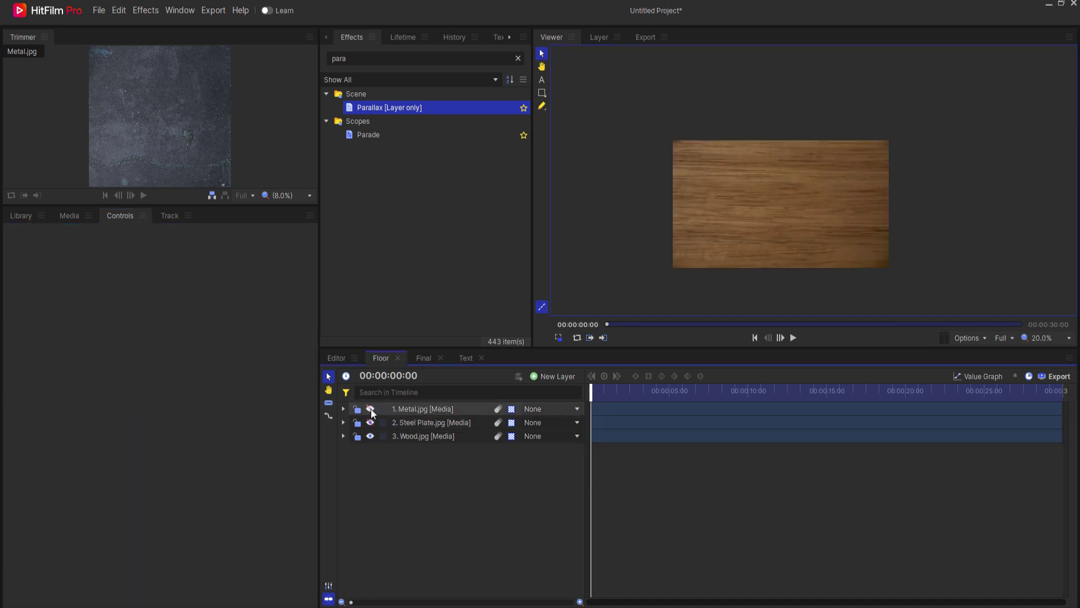
{"action": "left_click", "coordinate": [423, 359]}
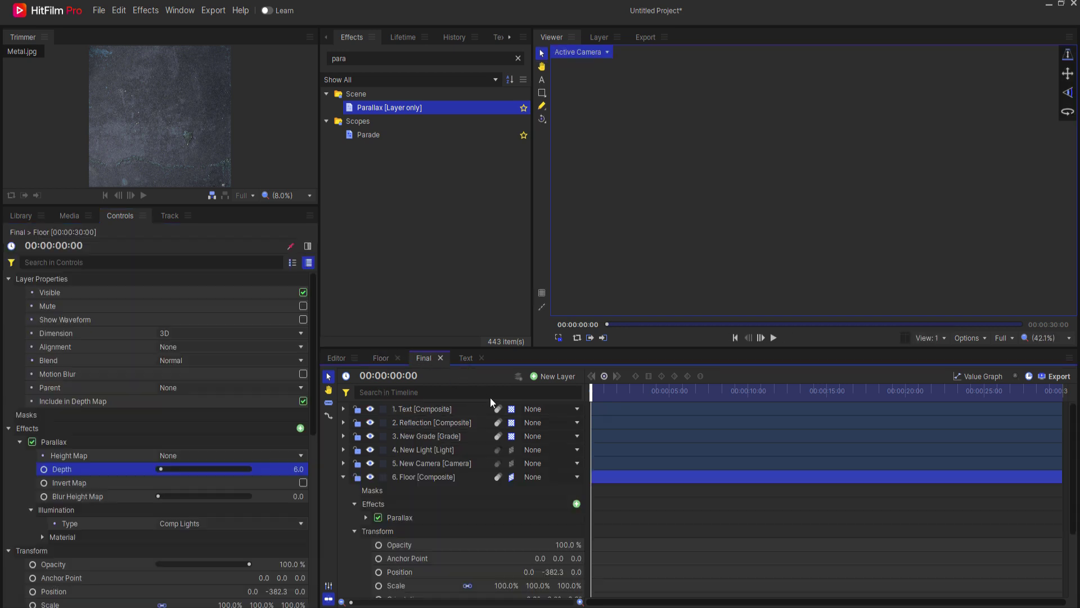